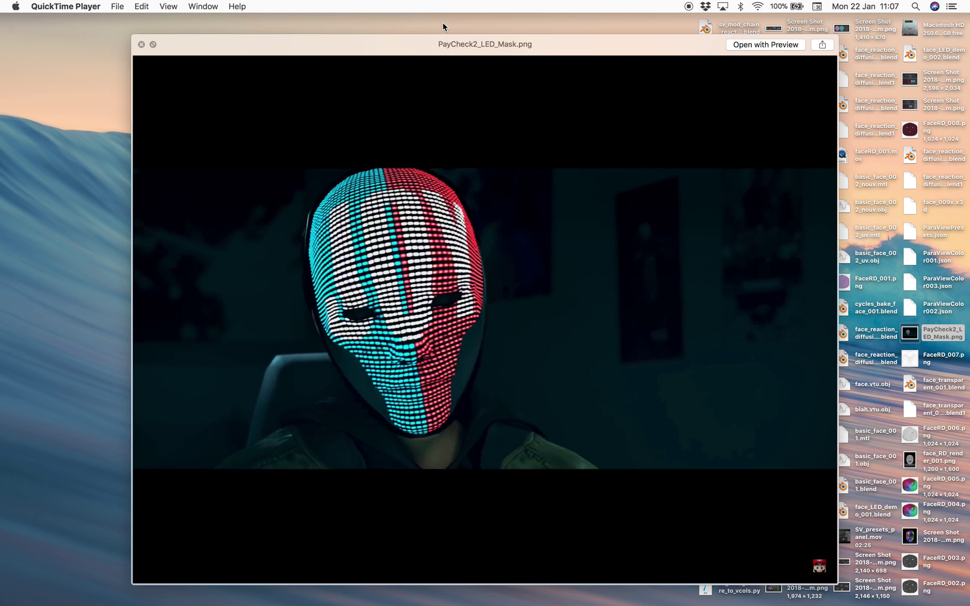
# Step: Switch from the PayCheck2_LED_Mask.png reference image to Blender
pyautogui.click(487, 44)
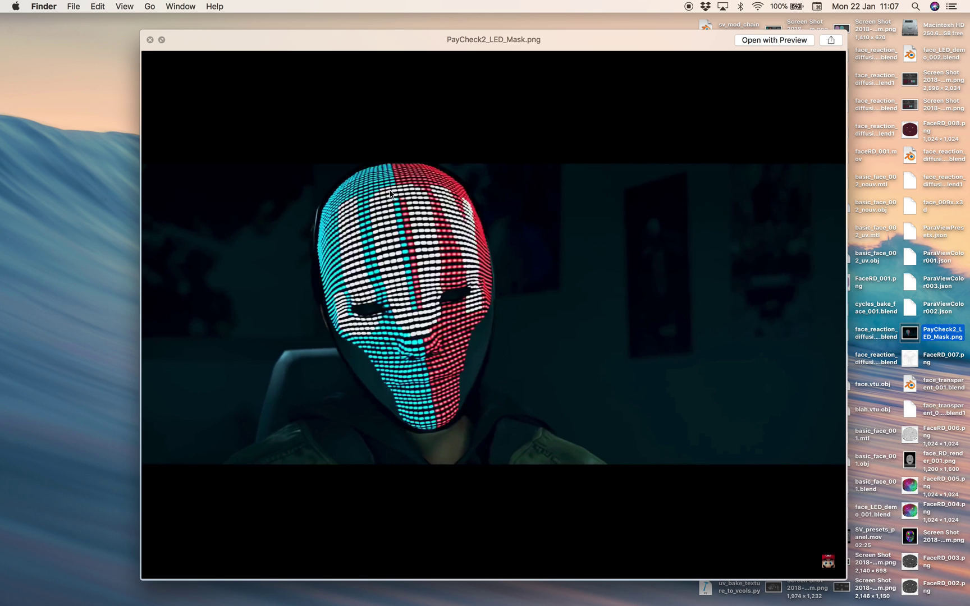
pyautogui.hotkey('ctrl', 'Right')
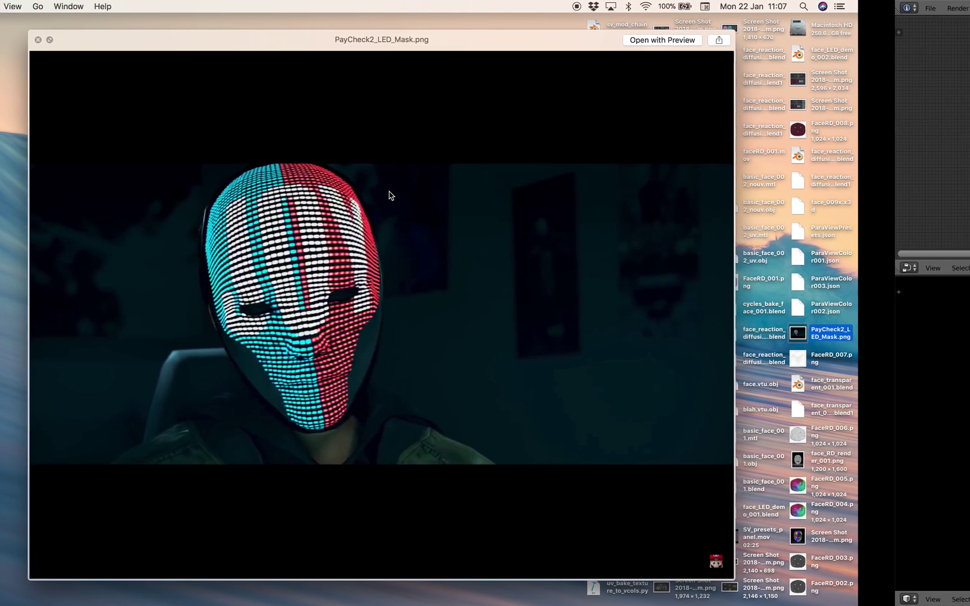
pyautogui.scroll(1, 502, 371)
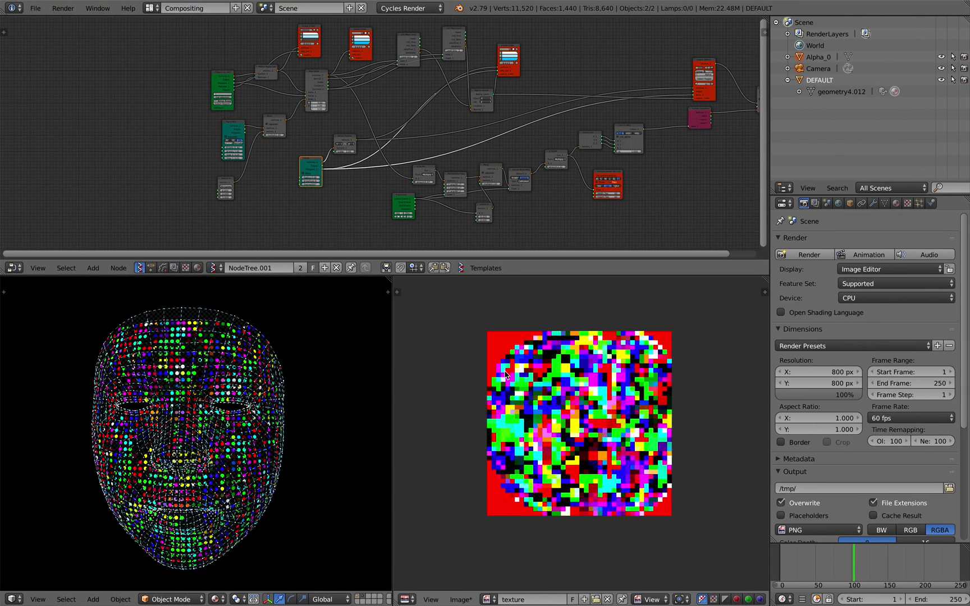
# Step: Widen the 3D view into the image editor's space and frame the dotted face
pyautogui.moveTo(393, 318); pyautogui.dragTo(554, 325)
pyautogui.moveTo(368, 401)
pyautogui.mouseDown(button='middle')
pyautogui.moveTo(318, 403)
pyautogui.moveTo(398, 403)
pyautogui.moveTo(324, 395)
pyautogui.moveTo(360, 397)
pyautogui.moveTo(360, 388)
pyautogui.mouseUp(button='middle')
pyautogui.scroll(-3, 318, 403)
pyautogui.scroll(2, 355, 401)
pyautogui.moveTo(303, 418)
pyautogui.mouseDown(button='middle')
pyautogui.moveTo(297, 407)
pyautogui.moveTo(250, 414)
pyautogui.moveTo(296, 420)
pyautogui.mouseUp(button='middle')
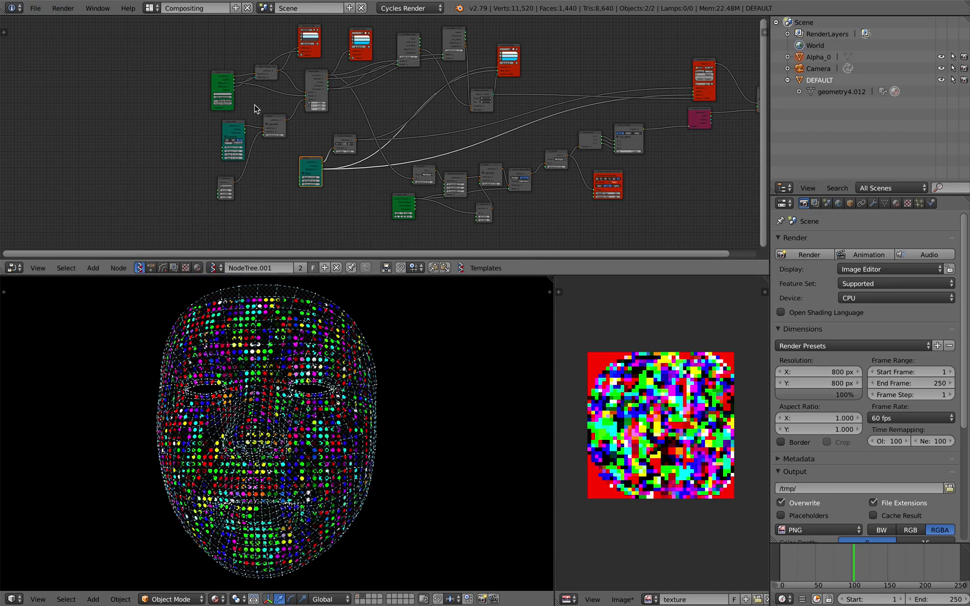
# Step: Hide the face mesh wireframe by turning off Show on the Viewer Draw node fed by Matrix Apply
pyautogui.scroll(5, 255, 104)
pyautogui.click(256, 67)
pyautogui.click(256, 67)
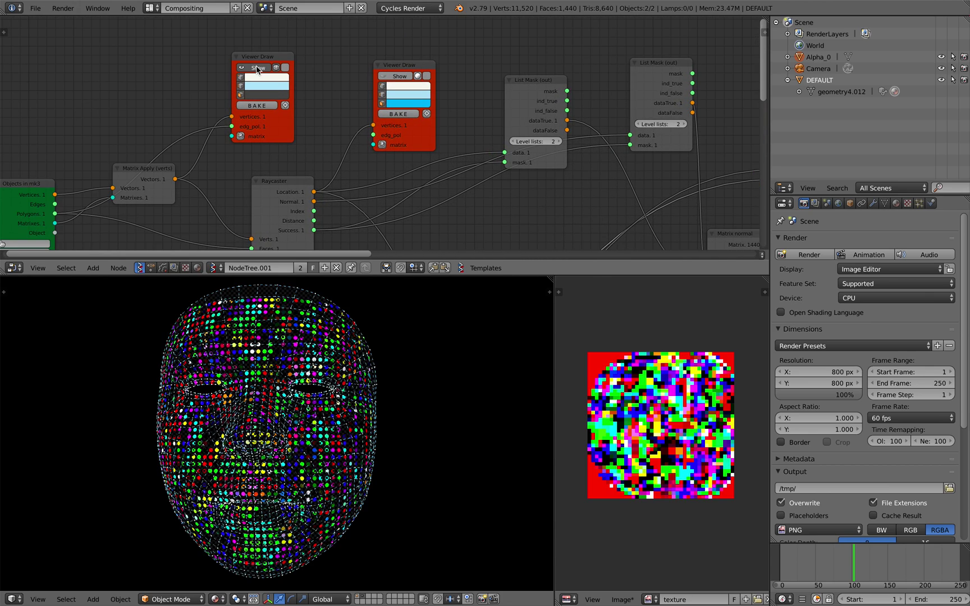
pyautogui.click(257, 67)
pyautogui.click(257, 68)
pyautogui.click(256, 67)
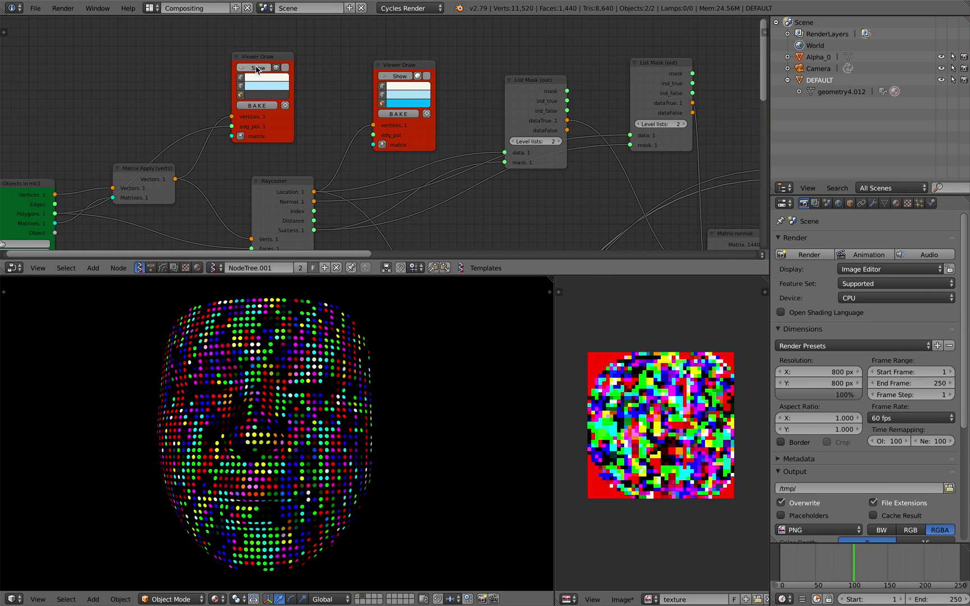
# Step: Rename the node tree to LED_MASK
pyautogui.moveTo(292, 426); pyautogui.dragTo(337, 303, button='middle')
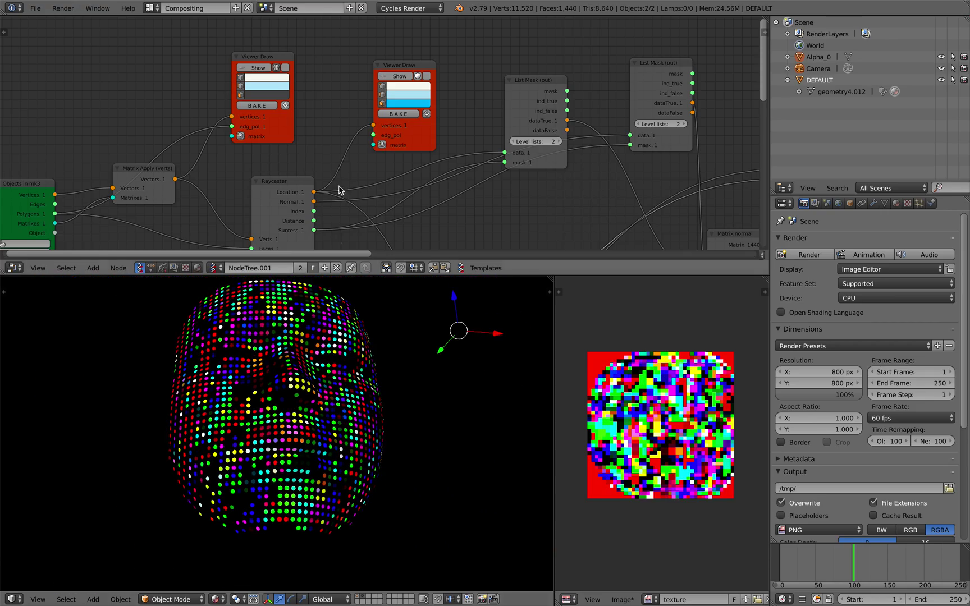
pyautogui.scroll(-2, 339, 191)
pyautogui.moveTo(339, 191); pyautogui.dragTo(373, 170, button='middle')
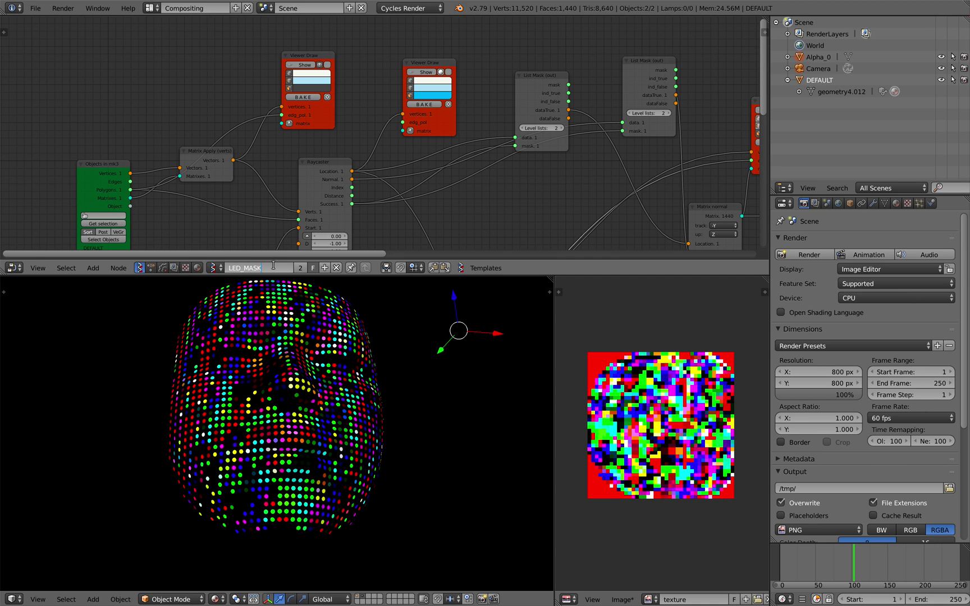
pyautogui.moveTo(334, 184); pyautogui.dragTo(403, 149, button='middle')
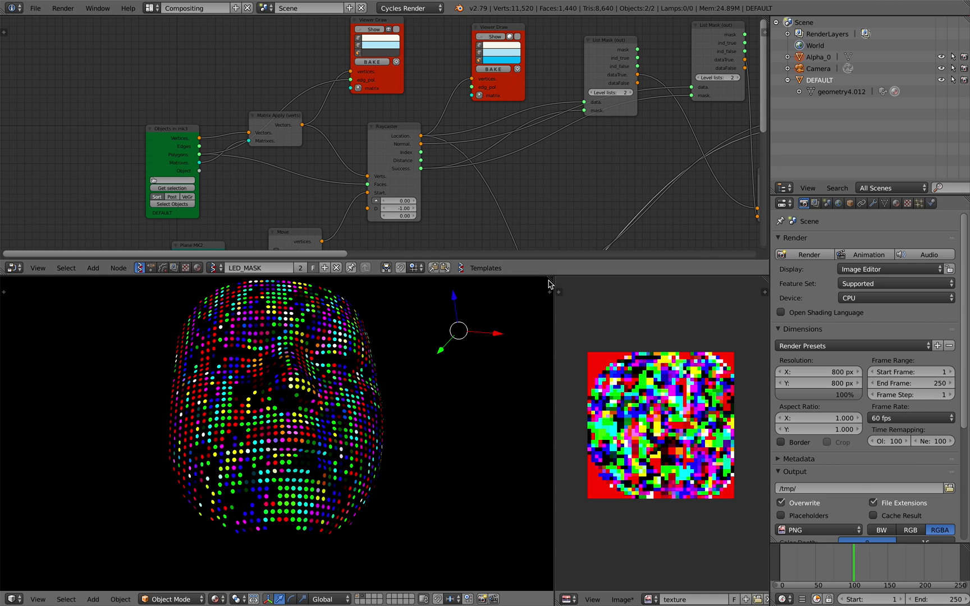
# Step: Make the node editor taller at the 3D view's expense and bring the Objects in mk3 node into close view
pyautogui.moveTo(560, 275); pyautogui.dragTo(561, 331)
pyautogui.press('Home')
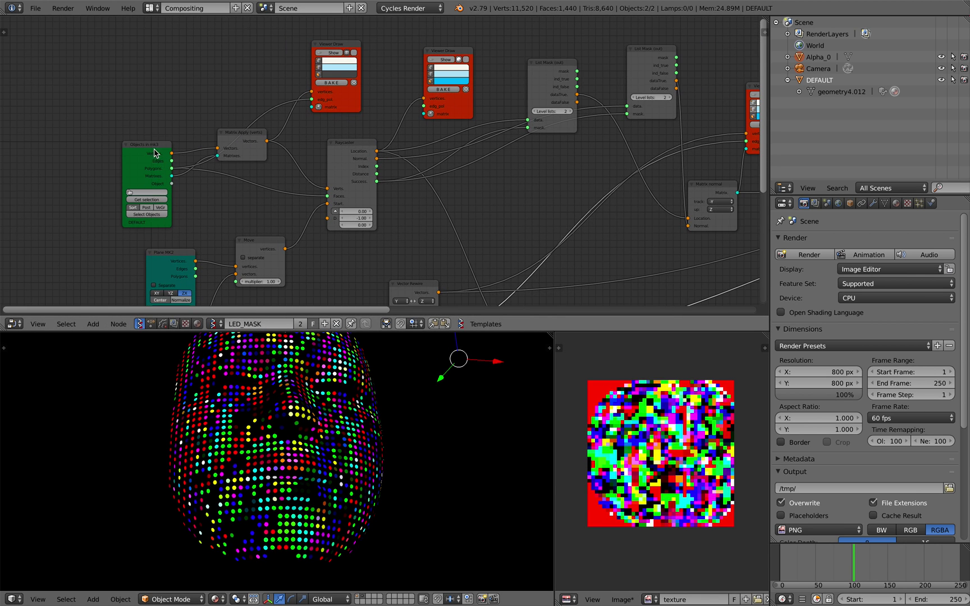
pyautogui.moveTo(234, 135); pyautogui.dragTo(228, 89)
pyautogui.moveTo(159, 124); pyautogui.dragTo(188, 158, button='middle')
pyautogui.scroll(2, 157, 160)
pyautogui.moveTo(139, 153); pyautogui.dragTo(128, 147)
pyautogui.moveTo(119, 154); pyautogui.dragTo(238, 155, button='middle')
pyautogui.scroll(3, 238, 156)
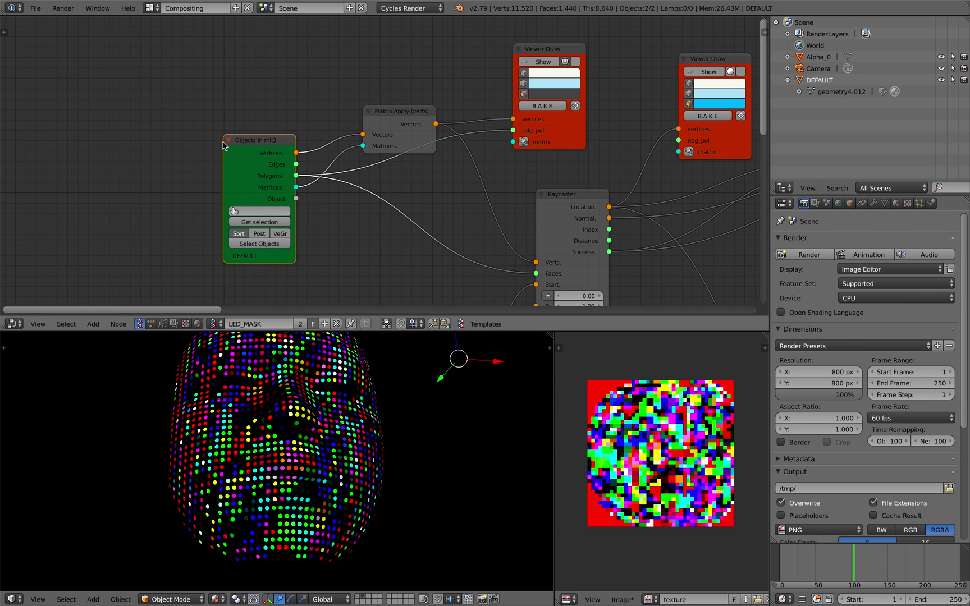
# Step: Move the Objects in mk3 and Matrix Apply nodes farther away from the Viewer Draw and Raycaster nodes
pyautogui.moveTo(237, 141); pyautogui.dragTo(179, 146)
pyautogui.moveTo(386, 117); pyautogui.dragTo(355, 110)
pyautogui.moveTo(208, 146); pyautogui.dragTo(198, 146)
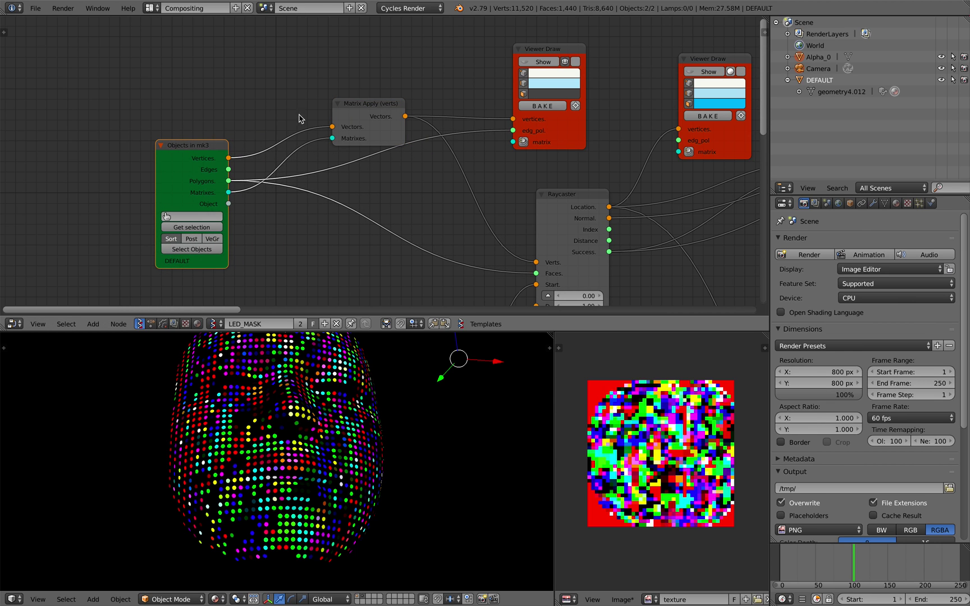
pyautogui.moveTo(355, 116); pyautogui.dragTo(291, 137)
pyautogui.scroll(-1, 293, 152)
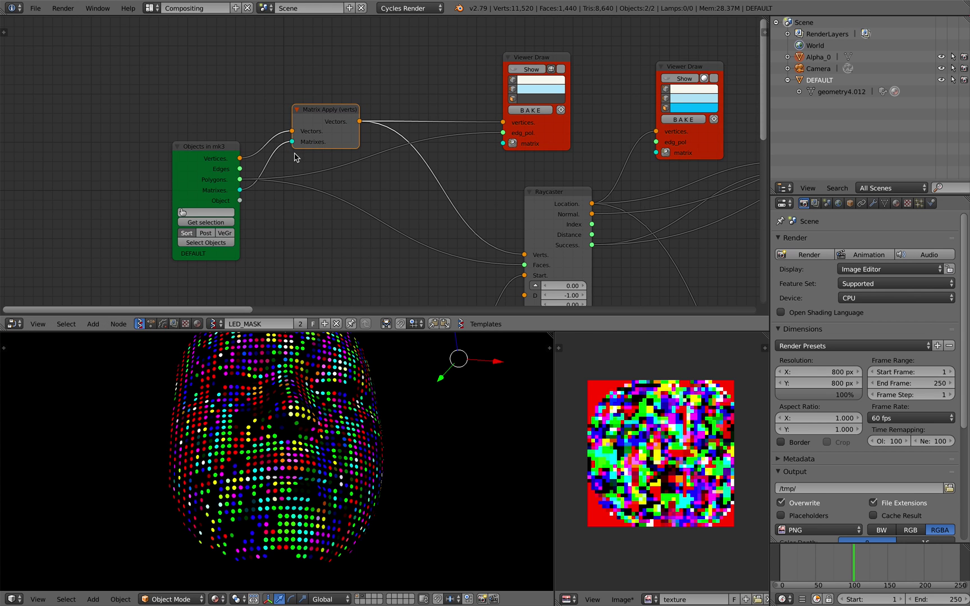
pyautogui.moveTo(293, 152); pyautogui.dragTo(266, 148, button='middle')
pyautogui.moveTo(289, 119); pyautogui.dragTo(282, 116)
# Step: Move the wireframe Viewer Draw node closer to Matrix Apply and reposition the Raycaster node slightly higher
pyautogui.moveTo(348, 160); pyautogui.dragTo(206, 123, button='middle')
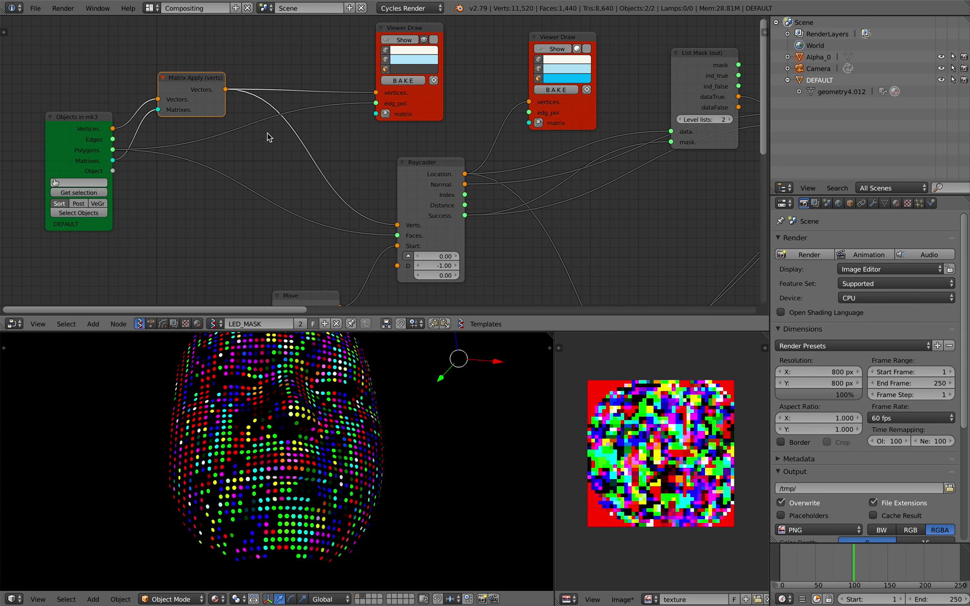
pyautogui.moveTo(261, 139); pyautogui.dragTo(238, 155, button='middle')
pyautogui.moveTo(402, 115); pyautogui.dragTo(274, 59)
pyautogui.moveTo(376, 146); pyautogui.dragTo(357, 109, button='middle')
pyautogui.moveTo(381, 141)
pyautogui.mouseDown()
pyautogui.moveTo(386, 124)
pyautogui.moveTo(407, 119)
pyautogui.mouseUp()
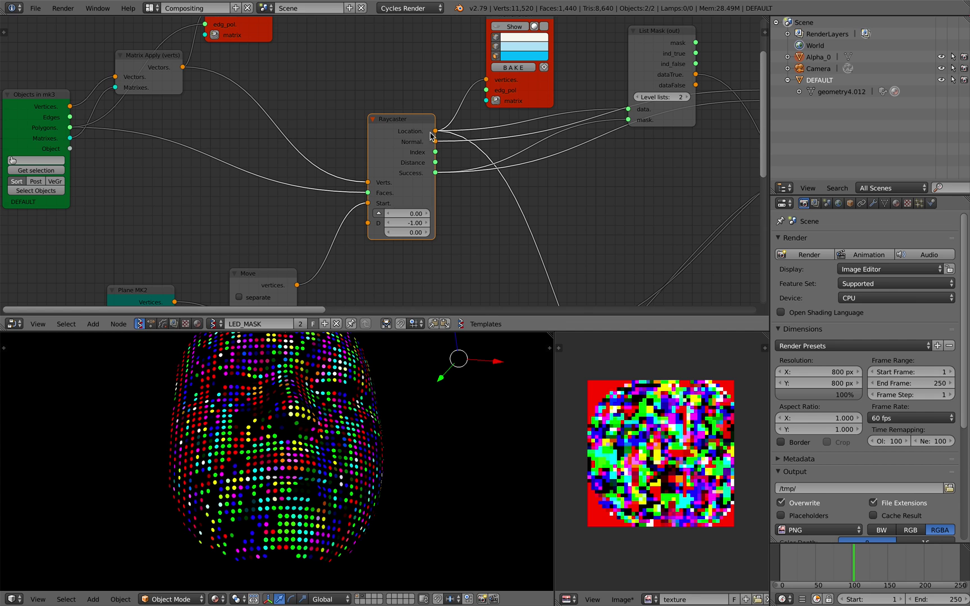
# Step: Move the Plane MK2 node up and away from the Move node
pyautogui.scroll(-1, 391, 139)
pyautogui.moveTo(391, 139); pyautogui.dragTo(381, 86, button='middle')
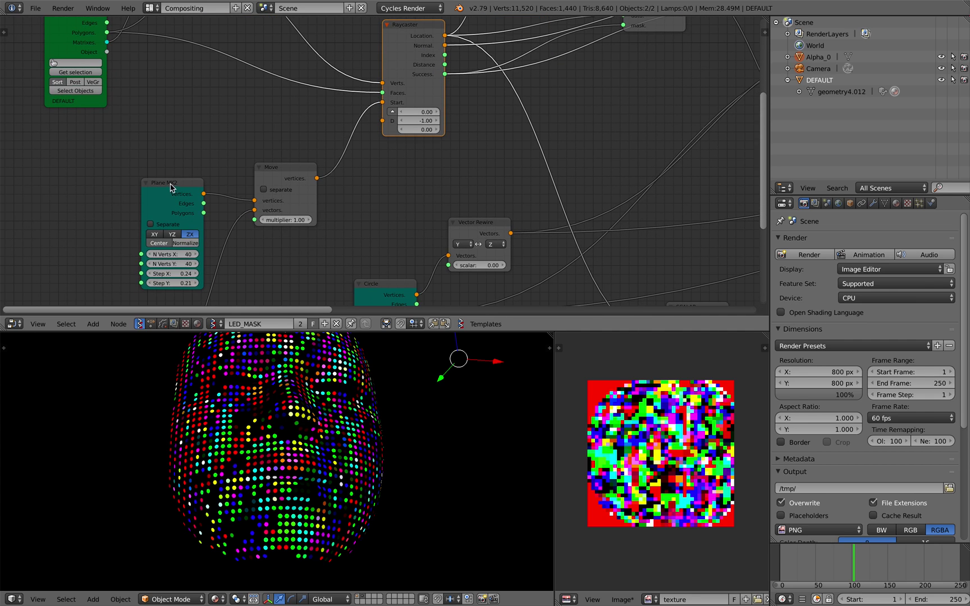
pyautogui.moveTo(171, 184); pyautogui.dragTo(153, 153)
# Step: Set the Plane MK2 node's N Verts X and N Verts Y to 20
pyautogui.moveTo(241, 405); pyautogui.dragTo(238, 362, button='middle')
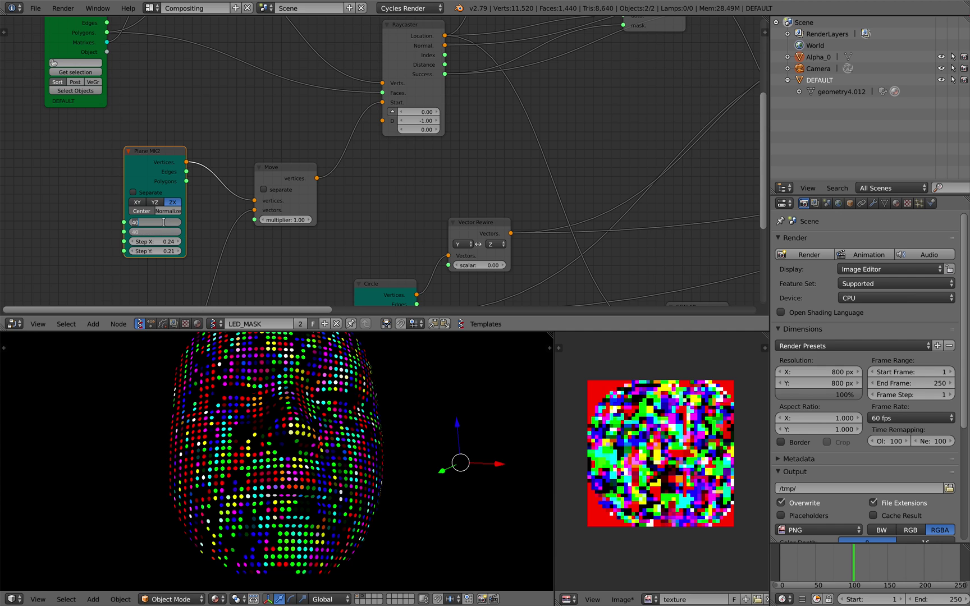
pyautogui.write('0')
pyautogui.press('Return')
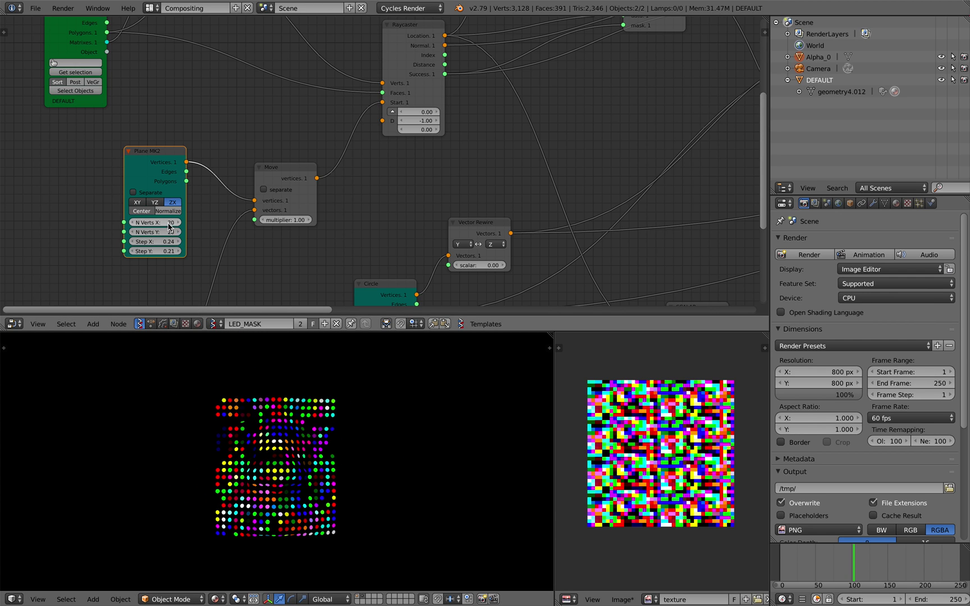
# Step: Vary the Plane MK2 node's vertex counts, finishing with N Verts X and N Verts Y both at 40
pyautogui.moveTo(169, 227); pyautogui.dragTo(268, 419)
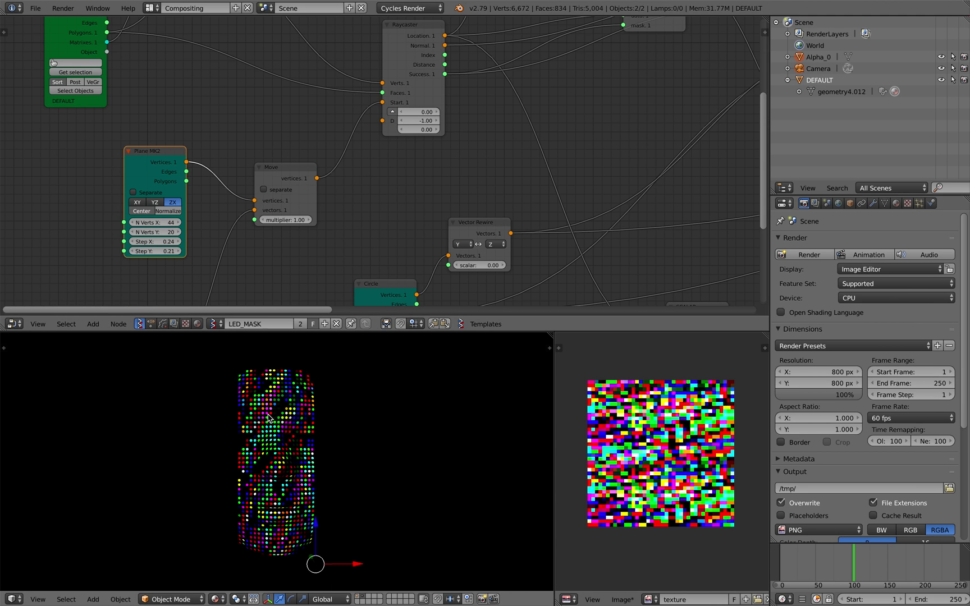
pyautogui.moveTo(160, 223); pyautogui.dragTo(210, 232)
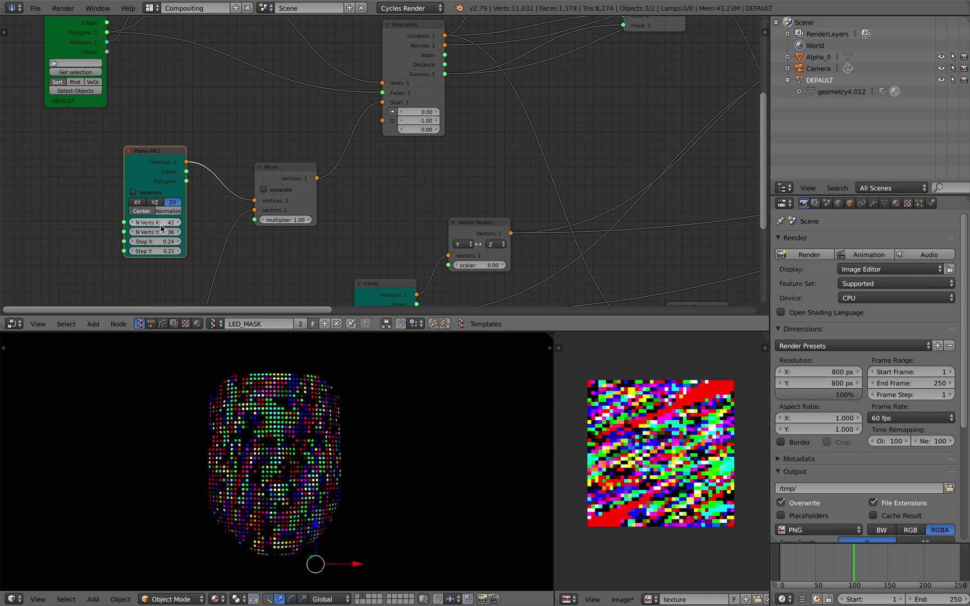
pyautogui.write('0')
pyautogui.press('Return')
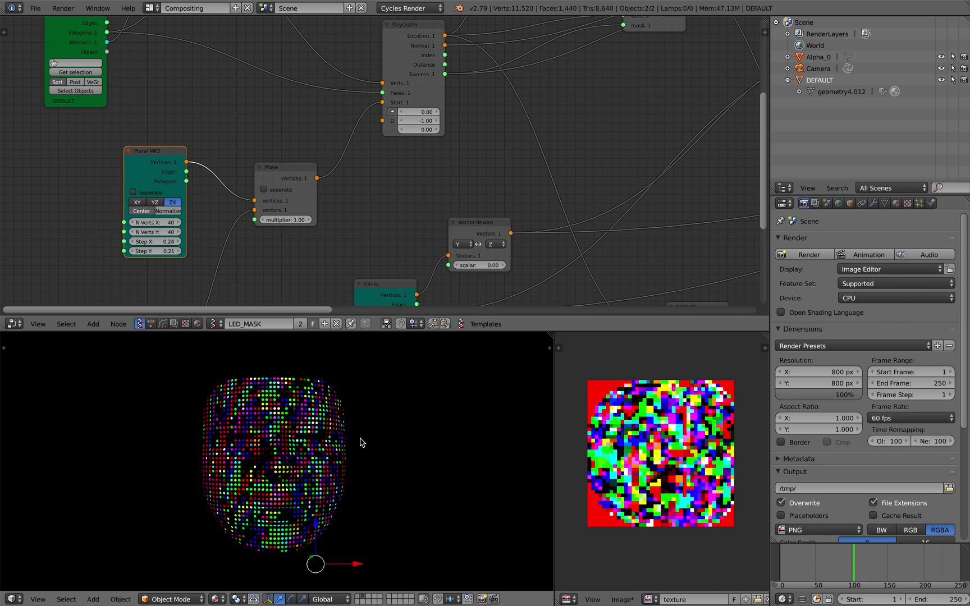
# Step: Examine the Raycaster node's inputs and direction while viewing the projected dot mask from the front and the side
pyautogui.moveTo(361, 442); pyautogui.dragTo(230, 414, button='middle')
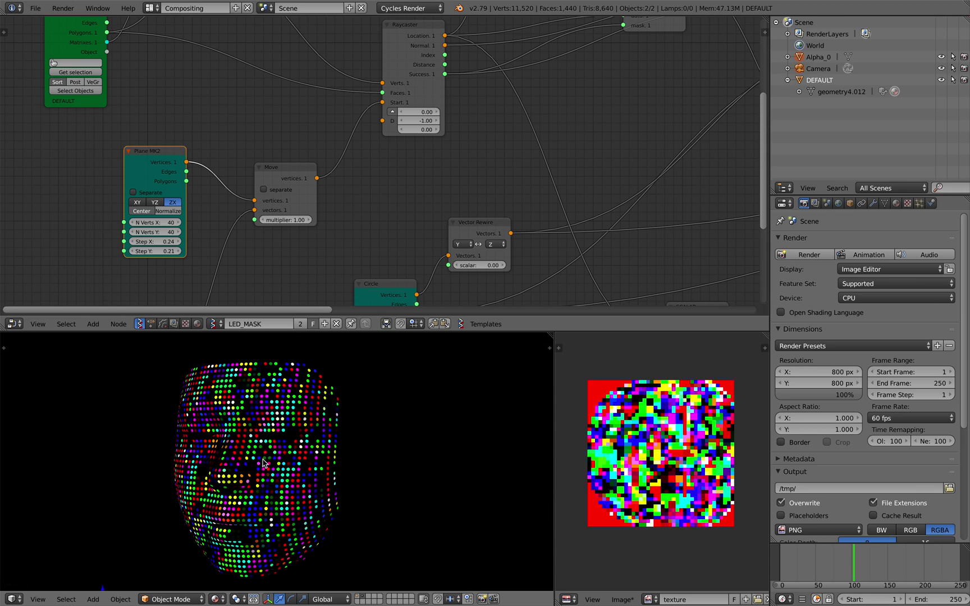
pyautogui.scroll(-2, 337, 239)
pyautogui.scroll(2, 332, 195)
pyautogui.moveTo(370, 167)
pyautogui.mouseDown(button='middle')
pyautogui.moveTo(347, 192)
pyautogui.moveTo(357, 173)
pyautogui.mouseUp(button='middle')
pyautogui.click(353, 151)
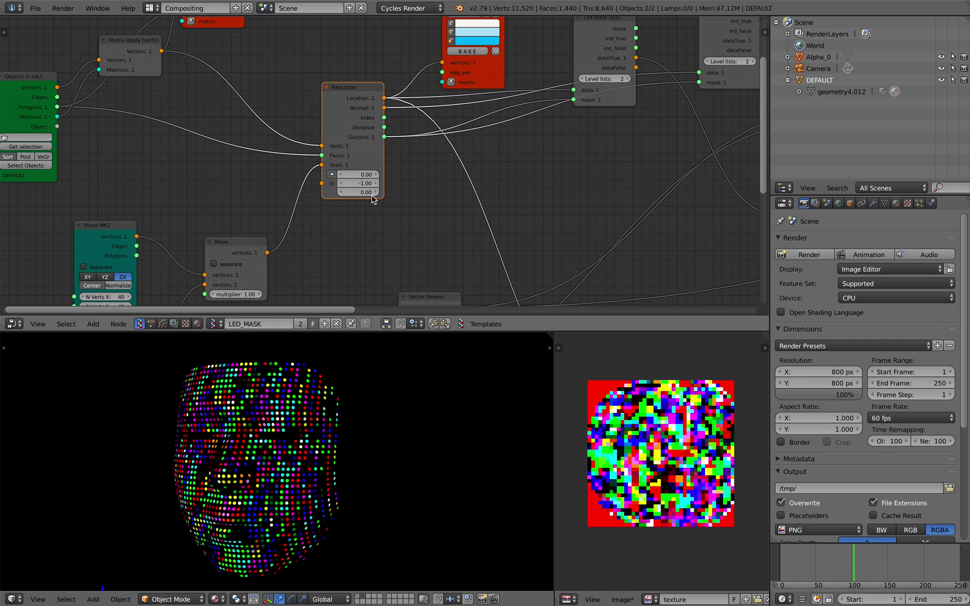
pyautogui.moveTo(338, 482); pyautogui.dragTo(281, 487, button='middle')
pyautogui.moveTo(199, 483); pyautogui.dragTo(141, 485, button='middle')
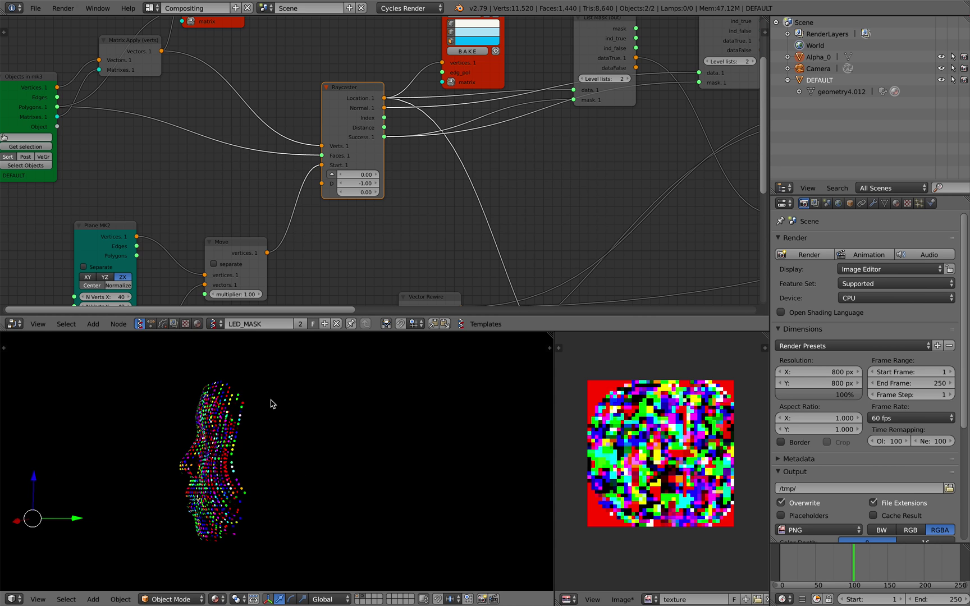
pyautogui.moveTo(271, 404); pyautogui.dragTo(267, 437, button='middle')
pyautogui.moveTo(101, 241); pyautogui.dragTo(101, 228)
pyautogui.moveTo(241, 429); pyautogui.dragTo(87, 503, button='middle')
pyautogui.scroll(4, 345, 203)
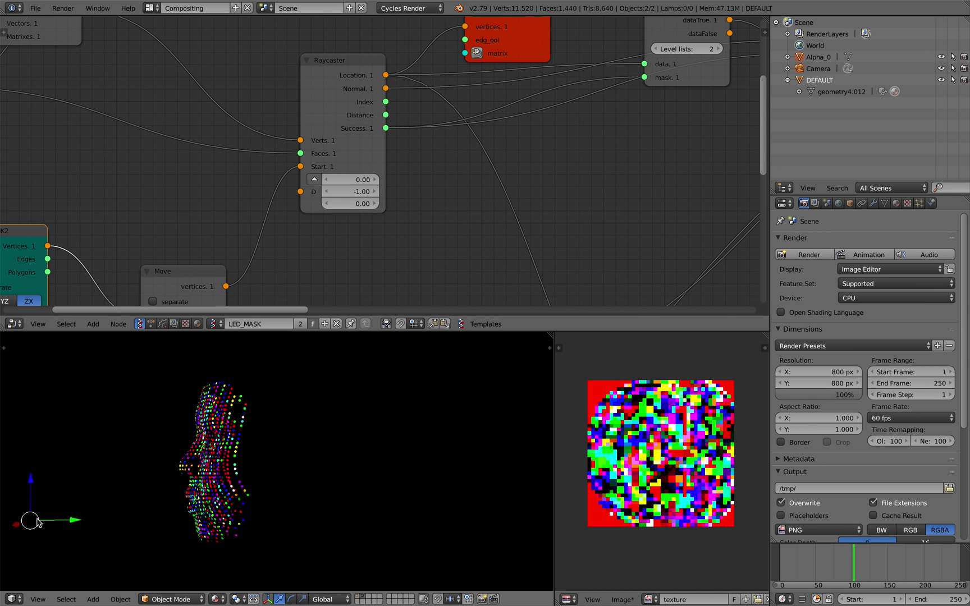
pyautogui.moveTo(177, 504); pyautogui.dragTo(327, 496, button='middle')
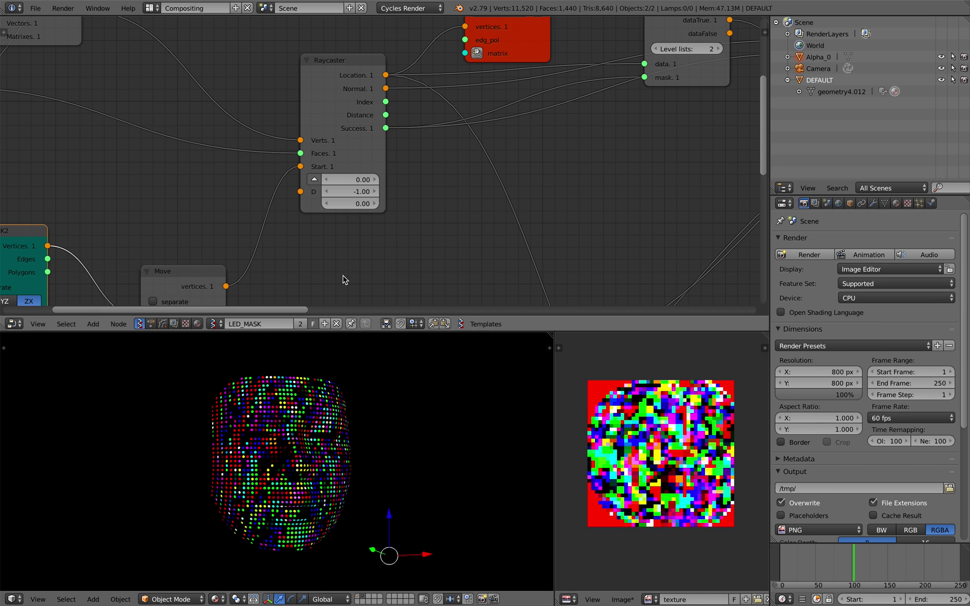
# Step: Display the Raycaster's location points through its Viewer Draw node and inspect them around the mask from the side
pyautogui.scroll(-4, 344, 119)
pyautogui.moveTo(344, 117); pyautogui.dragTo(377, 126, button='middle')
pyautogui.moveTo(380, 101); pyautogui.dragTo(368, 98)
pyautogui.moveTo(395, 92); pyautogui.dragTo(317, 194, button='middle')
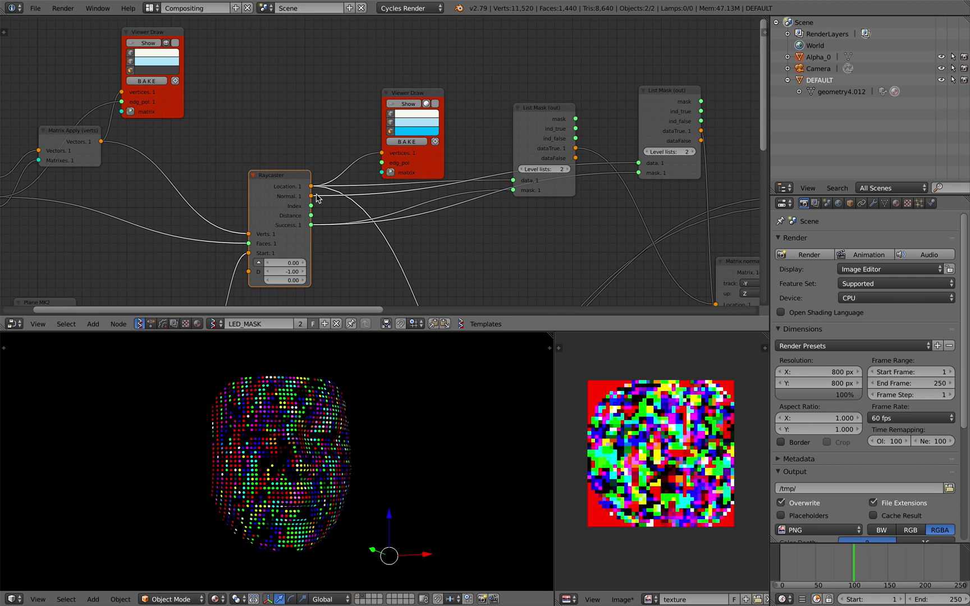
pyautogui.moveTo(354, 109); pyautogui.dragTo(302, 129, button='middle')
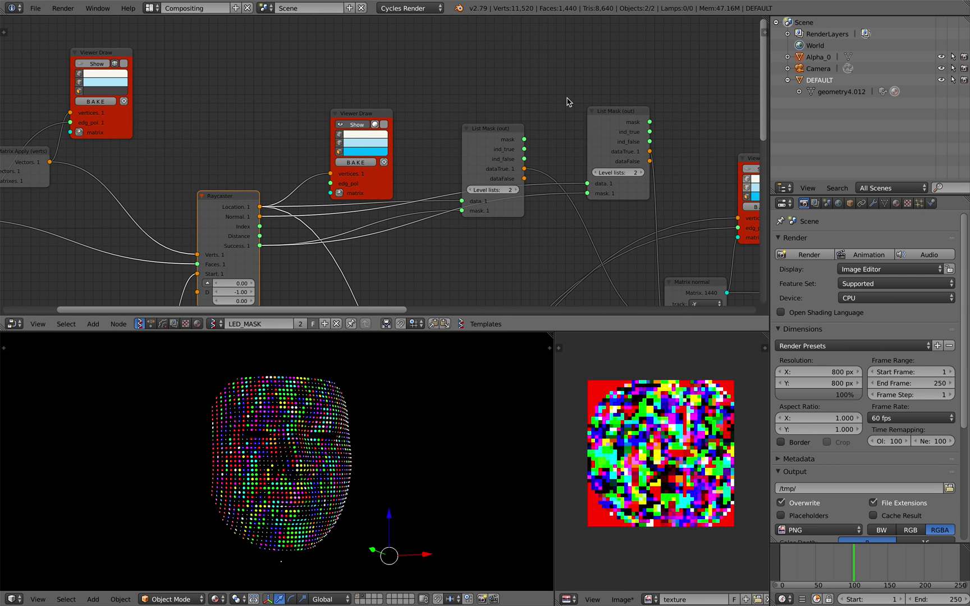
pyautogui.moveTo(362, 130); pyautogui.dragTo(378, 114, button='middle')
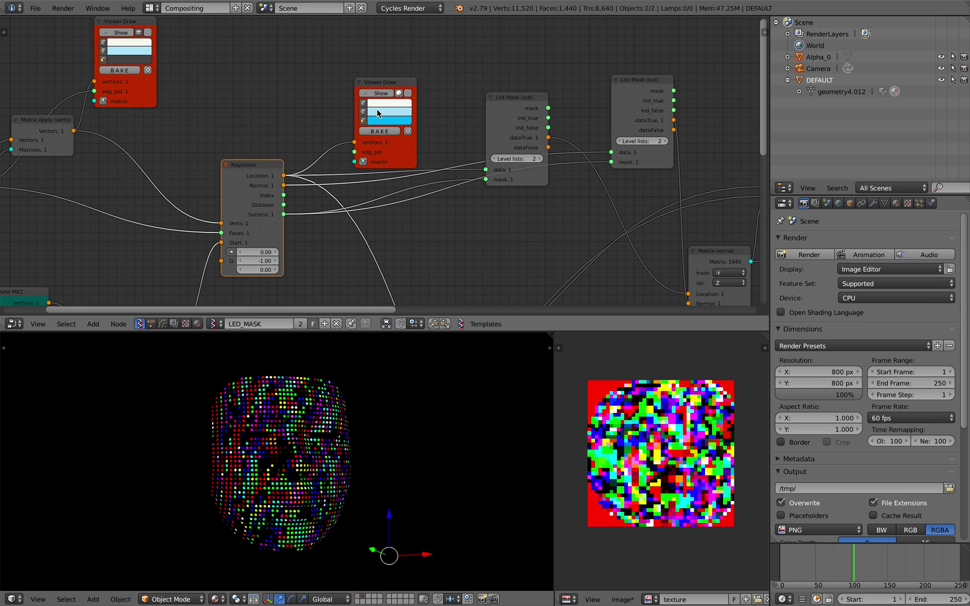
pyautogui.moveTo(269, 460); pyautogui.dragTo(181, 461, button='middle')
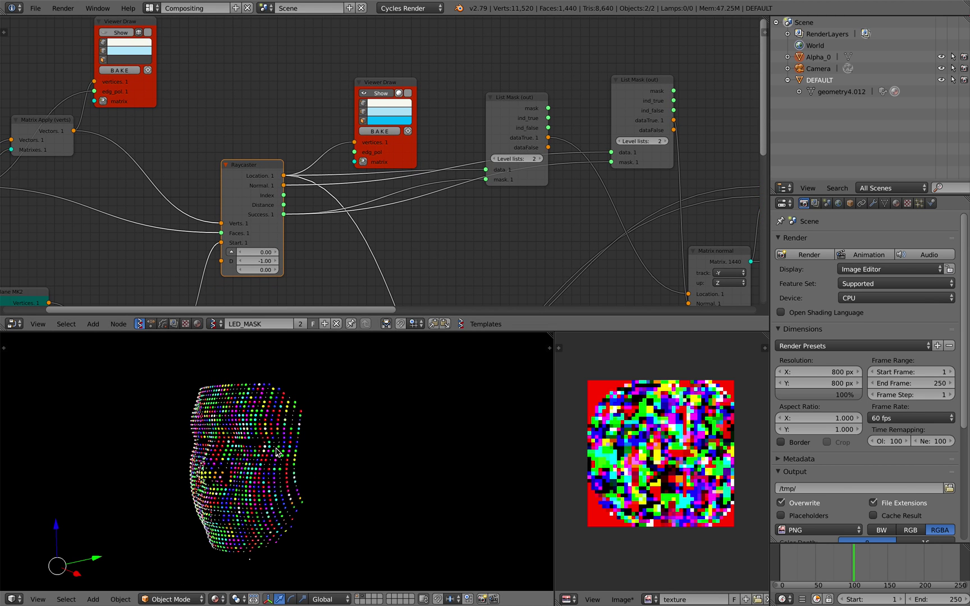
pyautogui.moveTo(276, 453); pyautogui.dragTo(178, 494, button='middle')
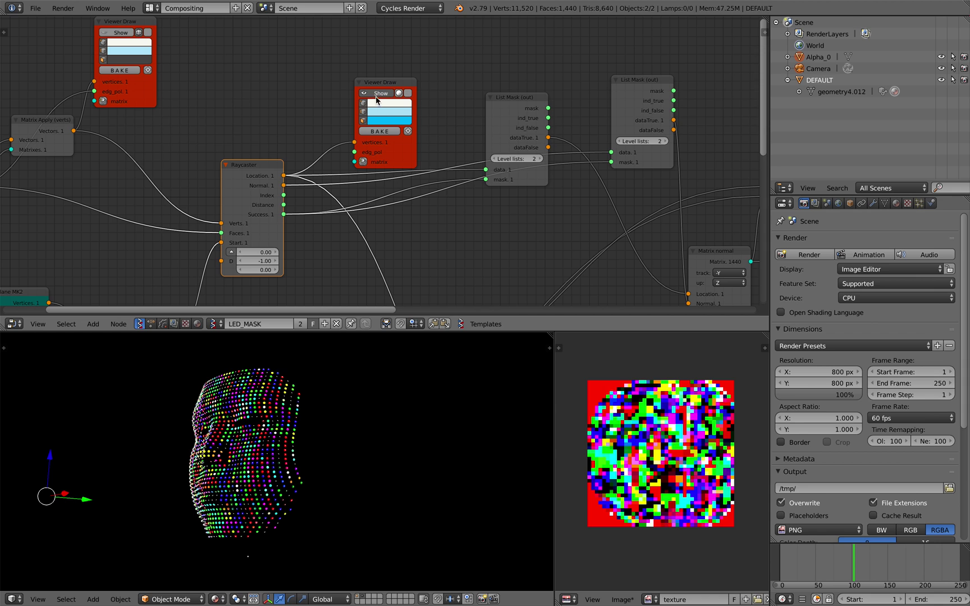
# Step: Move the Raycaster's Viewer Draw node higher and stack the two List Mask (out) nodes vertically beside the Raycaster
pyautogui.moveTo(384, 84); pyautogui.dragTo(379, 55)
pyautogui.scroll(-2, 420, 130)
pyautogui.moveTo(420, 134); pyautogui.dragTo(409, 98, button='middle')
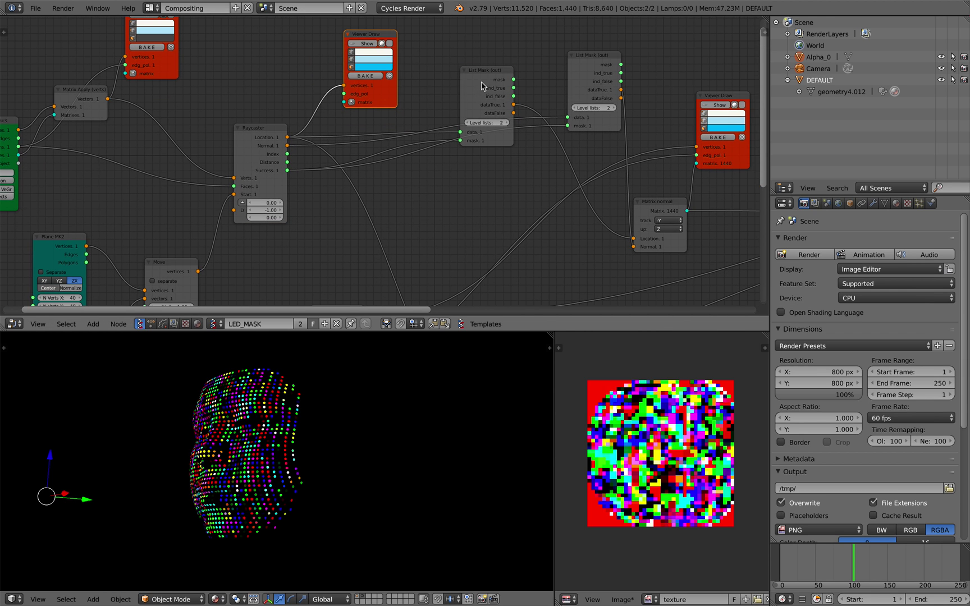
pyautogui.moveTo(482, 86); pyautogui.dragTo(472, 155)
pyautogui.moveTo(577, 81); pyautogui.dragTo(462, 69)
pyautogui.moveTo(472, 146); pyautogui.dragTo(470, 141)
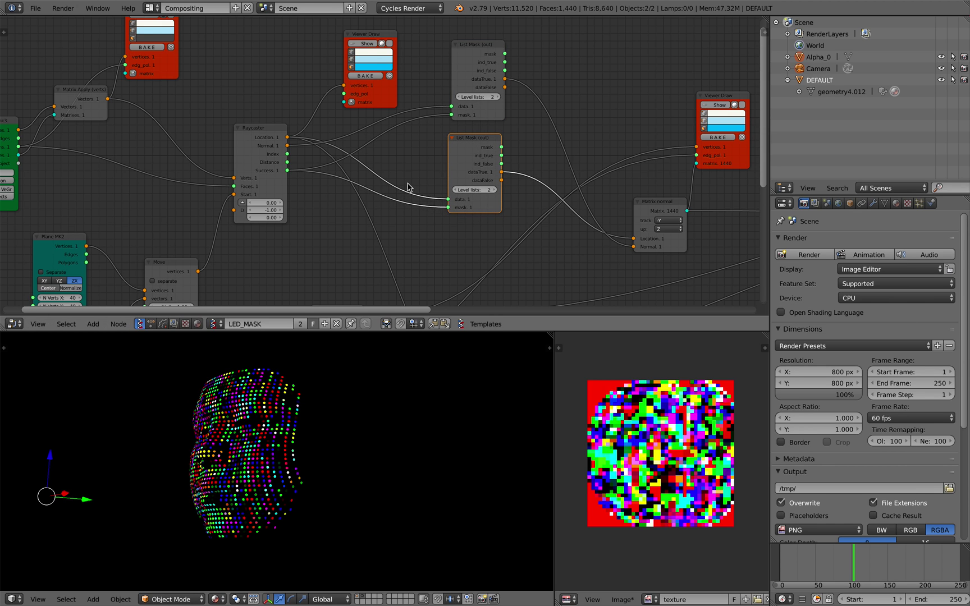
# Step: Show the Raycaster's location points again and look closely at the stray point beneath the mask
pyautogui.moveTo(347, 394); pyautogui.dragTo(337, 427, button='middle')
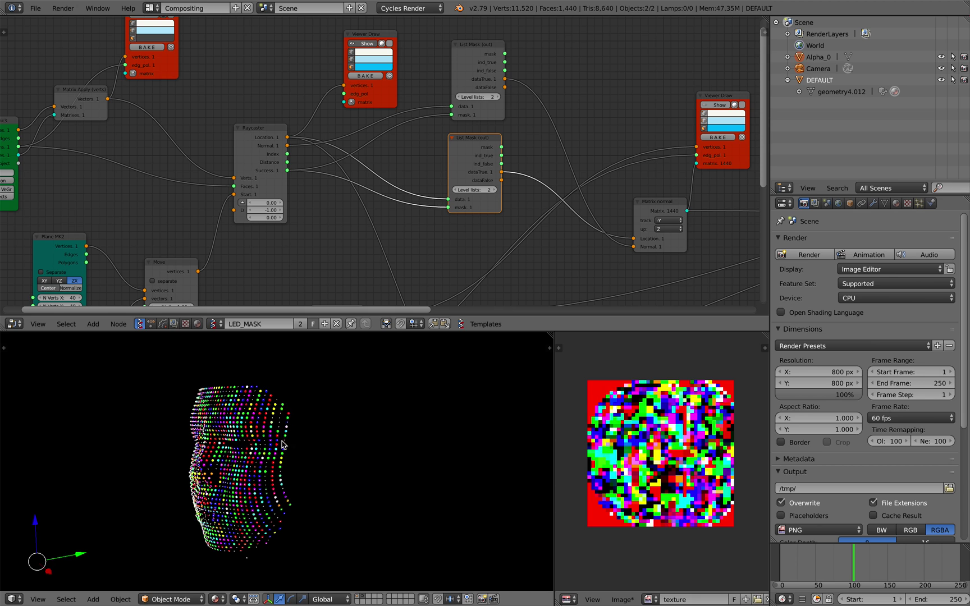
pyautogui.scroll(6, 295, 438)
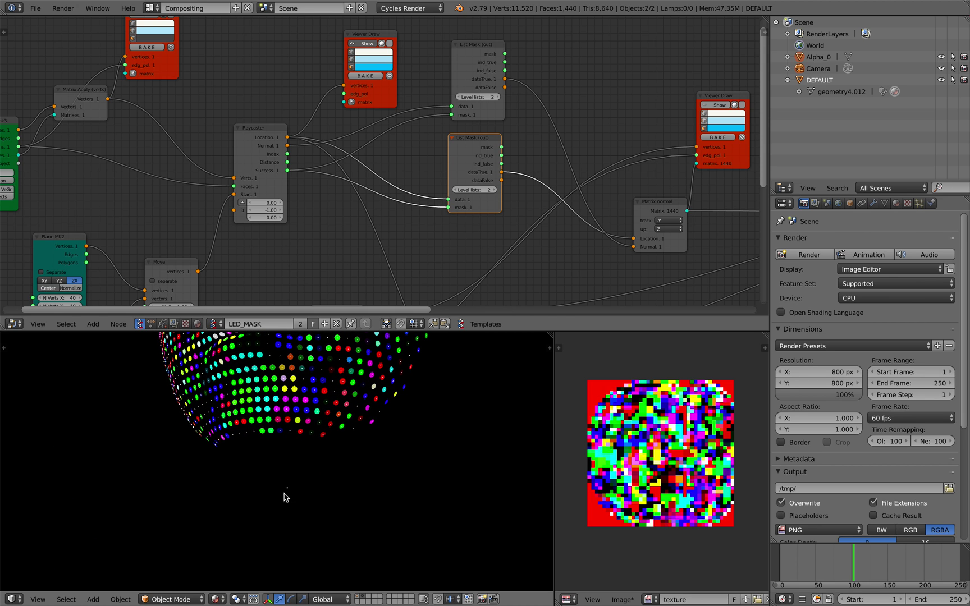
# Step: Hide the Raycaster's location points in its Viewer Draw node and view the whole dot mask from the front
pyautogui.moveTo(283, 496); pyautogui.dragTo(298, 496, button='middle')
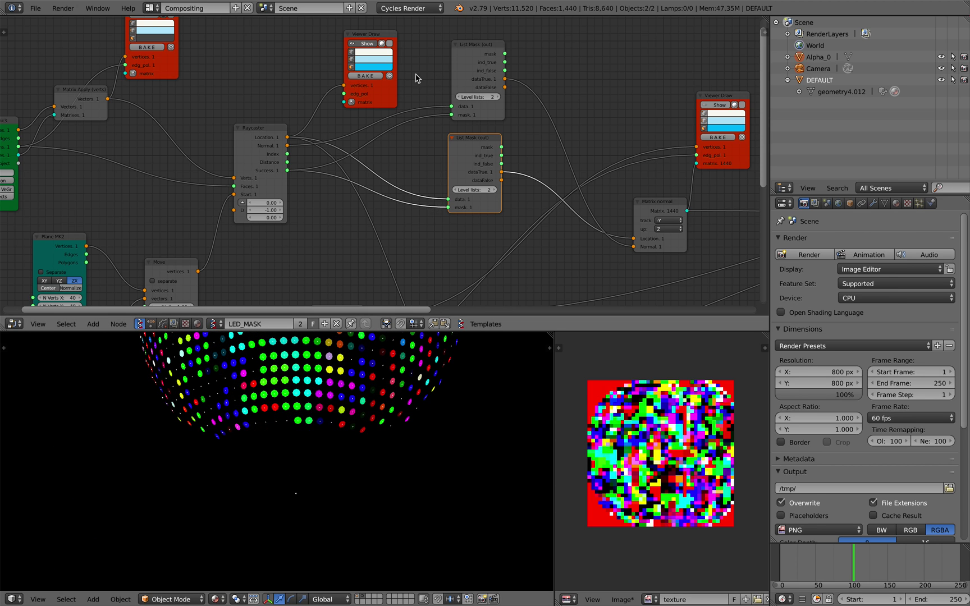
pyautogui.scroll(-7, 390, 450)
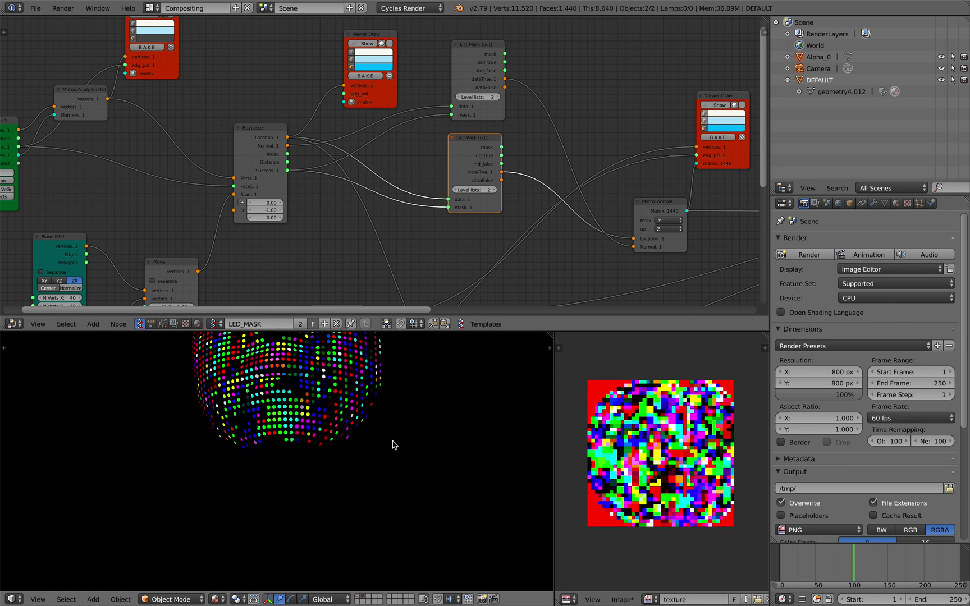
pyautogui.moveTo(359, 497); pyautogui.dragTo(283, 425, button='middle')
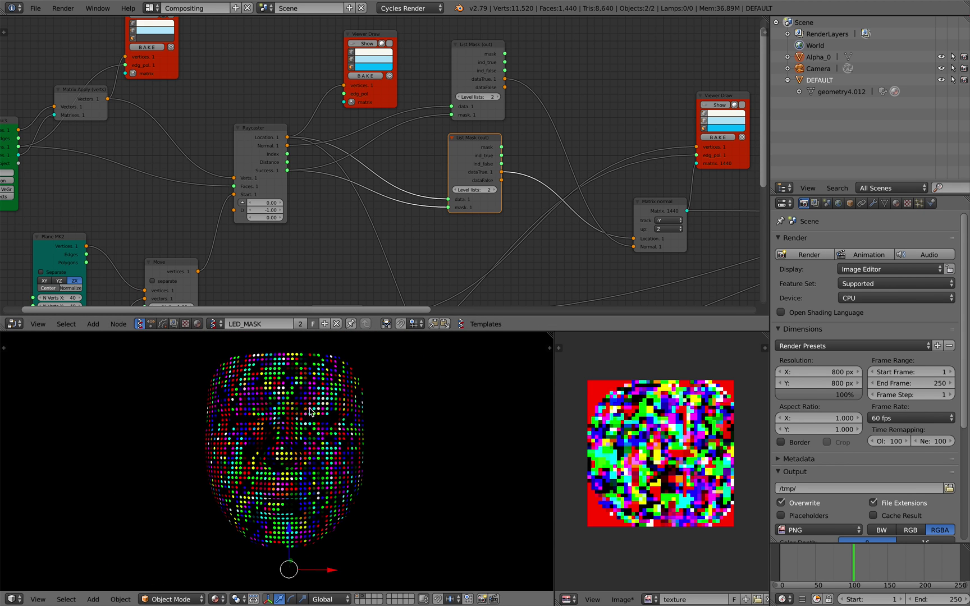
pyautogui.scroll(-3, 441, 206)
# Step: Shift both List Mask (out) nodes slightly closer to the Raycaster node
pyautogui.moveTo(441, 205); pyautogui.dragTo(319, 210, button='middle')
pyautogui.scroll(2, 385, 153)
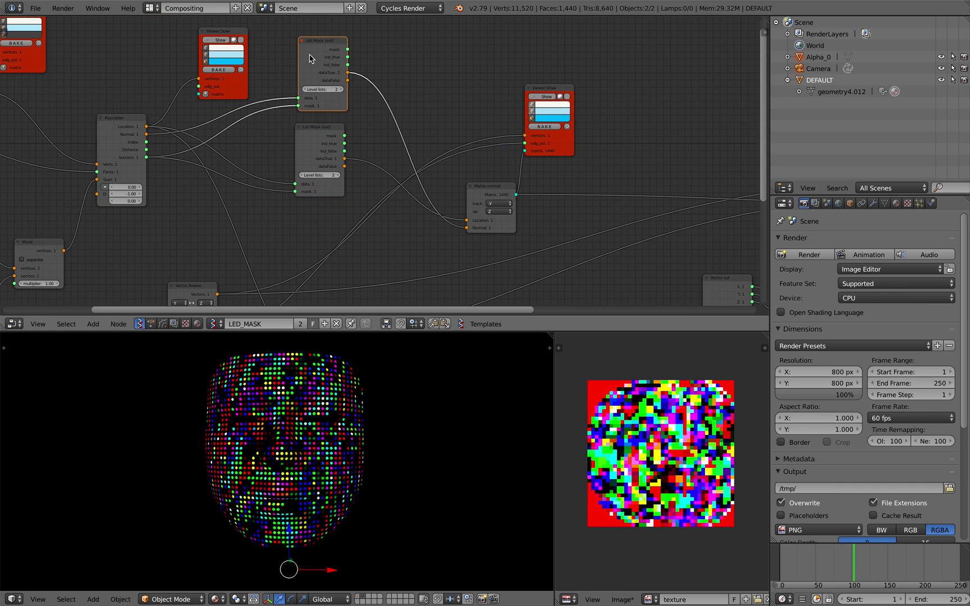
pyautogui.moveTo(310, 55); pyautogui.dragTo(286, 58)
pyautogui.moveTo(320, 130); pyautogui.dragTo(297, 133)
pyautogui.scroll(2, 147, 136)
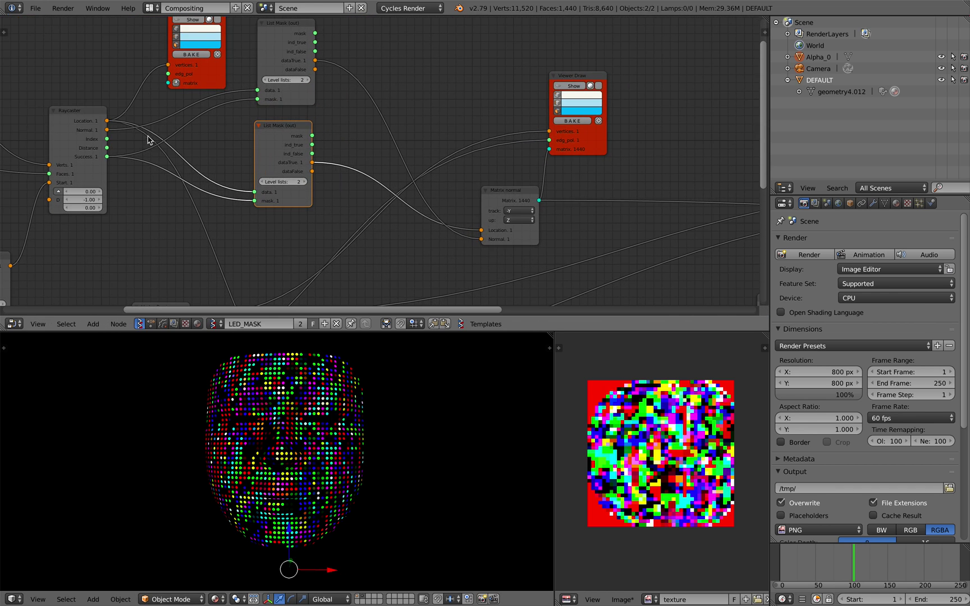
# Step: Trace the Raycaster outputs through the List Mask nodes and move the Matrix normal node closer to them
pyautogui.moveTo(147, 136); pyautogui.dragTo(310, 220, button='middle')
pyautogui.scroll(2, 253, 154)
pyautogui.scroll(-2, 292, 180)
pyautogui.moveTo(427, 200); pyautogui.dragTo(374, 212, button='middle')
pyautogui.scroll(-1, 438, 247)
pyautogui.moveTo(501, 276); pyautogui.dragTo(346, 194, button='middle')
pyautogui.moveTo(463, 199); pyautogui.dragTo(454, 200)
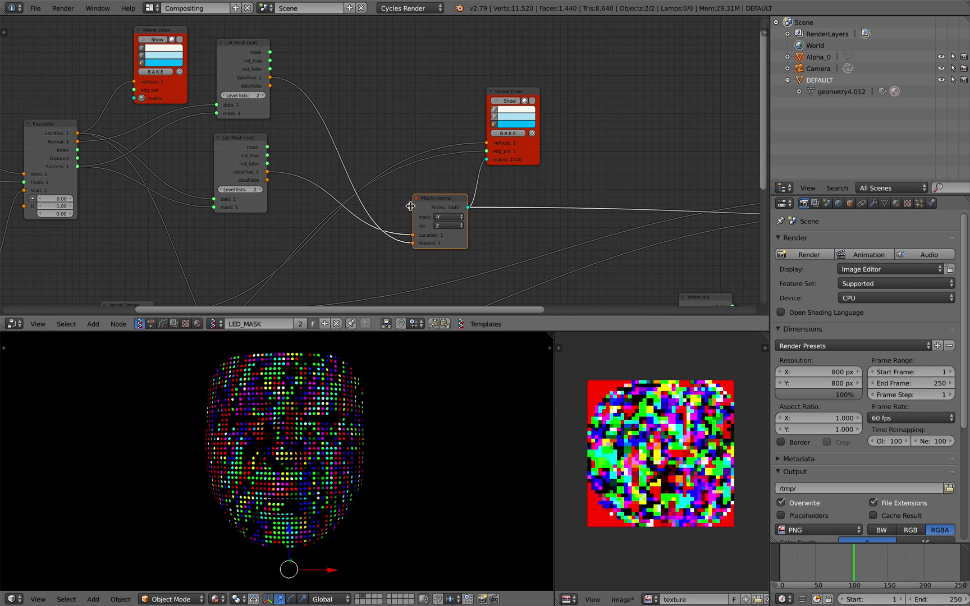
# Step: Examine the Matrix normal node's track and up axes against the dot mask and nudge the node slightly higher
pyautogui.scroll(1, 415, 205)
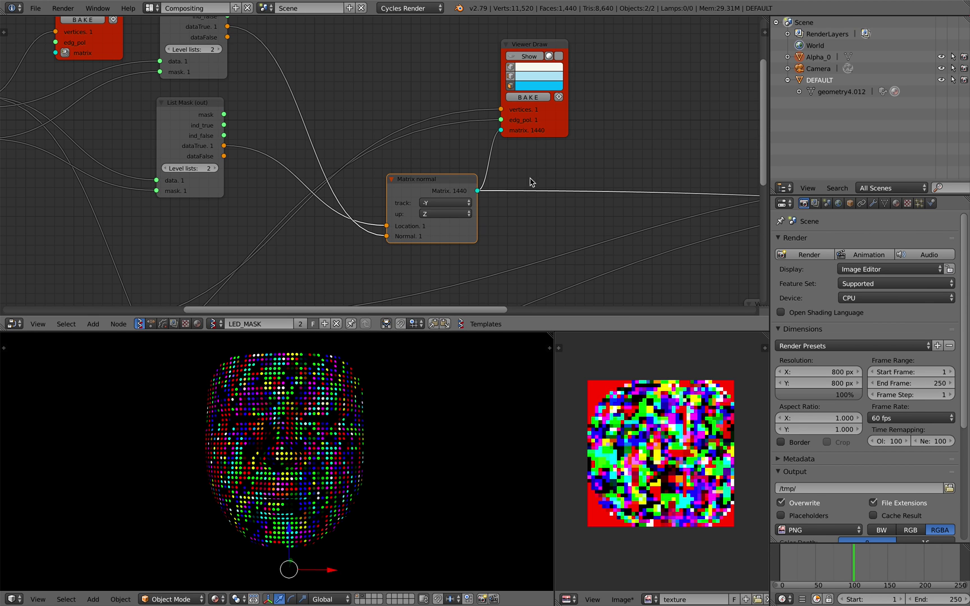
pyautogui.moveTo(375, 419)
pyautogui.mouseDown(button='middle')
pyautogui.moveTo(343, 456)
pyautogui.moveTo(331, 455)
pyautogui.moveTo(406, 376)
pyautogui.moveTo(440, 364)
pyautogui.moveTo(465, 380)
pyautogui.moveTo(468, 398)
pyautogui.moveTo(416, 399)
pyautogui.moveTo(391, 412)
pyautogui.mouseUp(button='middle')
pyautogui.scroll(4, 343, 457)
pyautogui.moveTo(450, 179); pyautogui.dragTo(450, 170)
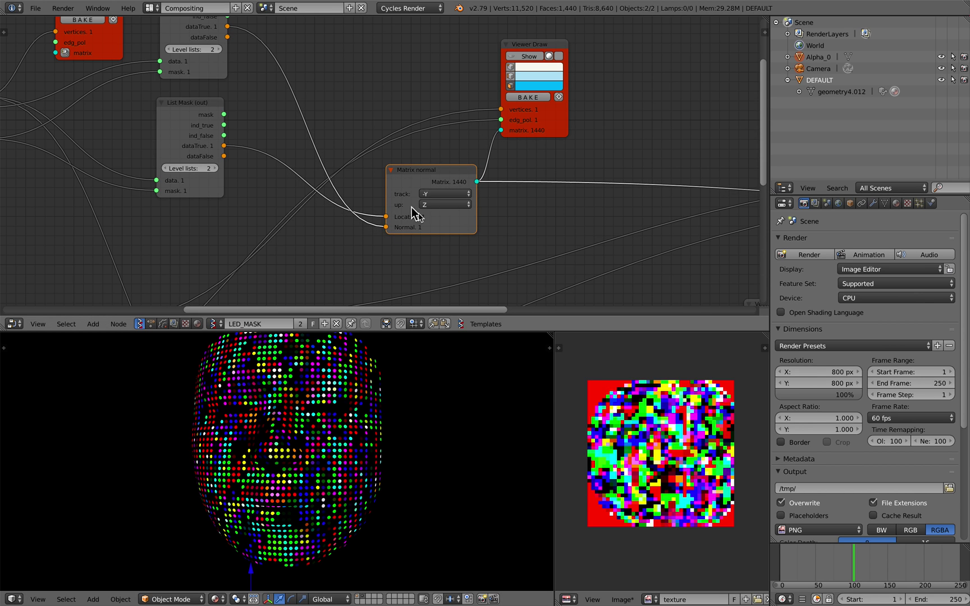
pyautogui.scroll(-2, 412, 207)
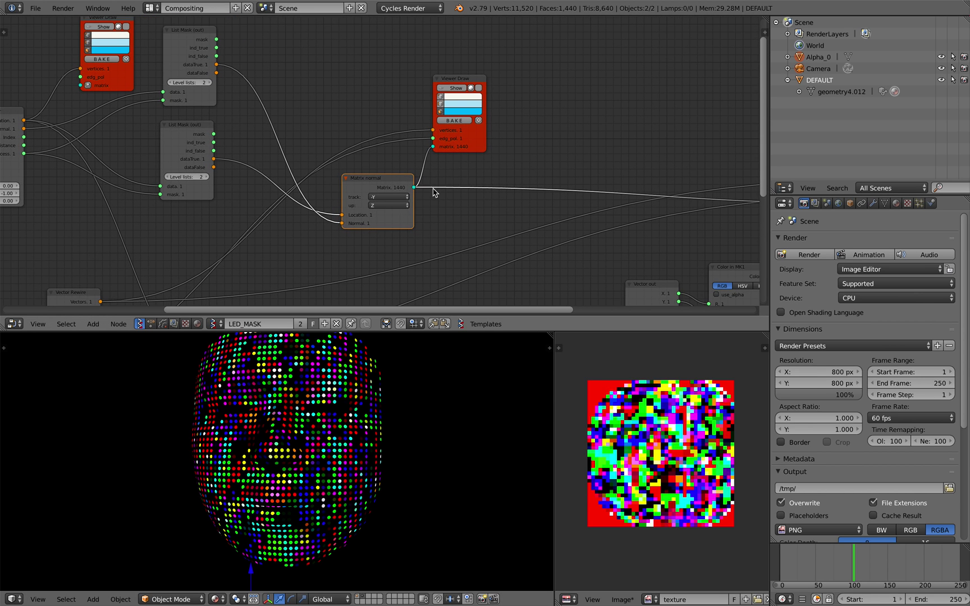
# Step: Preview the dots through the Viewer Draw node fed by Matrix normal, hide the preview again, and raise that node slightly
pyautogui.click(454, 90)
pyautogui.moveTo(399, 400)
pyautogui.mouseDown(button='middle')
pyautogui.moveTo(431, 390)
pyautogui.moveTo(402, 410)
pyautogui.moveTo(371, 392)
pyautogui.moveTo(338, 392)
pyautogui.moveTo(405, 406)
pyautogui.mouseUp(button='middle')
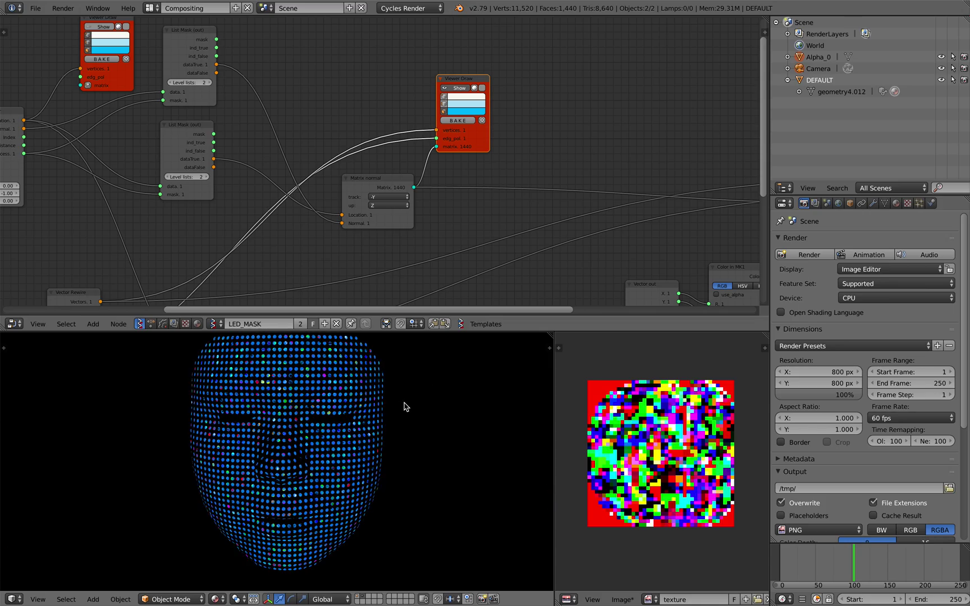
pyautogui.click(461, 87)
pyautogui.moveTo(461, 80); pyautogui.dragTo(462, 70)
# Step: Reposition the Circle node slightly closer to the Vector Rewire node it feeds
pyautogui.scroll(-3, 388, 205)
pyautogui.moveTo(279, 294)
pyautogui.mouseDown(button='middle')
pyautogui.moveTo(328, 222)
pyautogui.moveTo(410, 163)
pyautogui.mouseUp(button='middle')
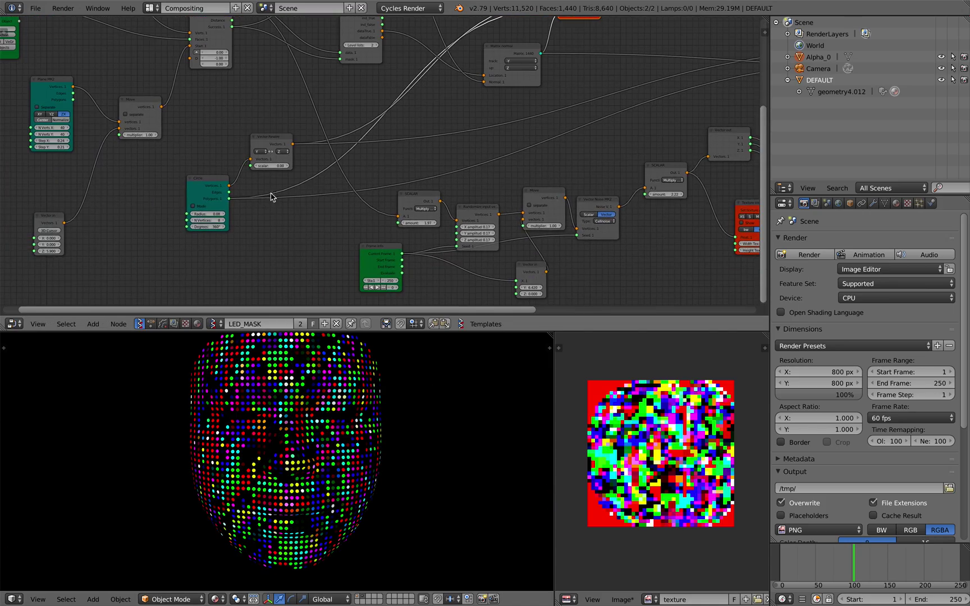
pyautogui.moveTo(270, 193); pyautogui.dragTo(320, 192, button='middle')
pyautogui.scroll(1, 263, 185)
pyautogui.scroll(1, 244, 183)
pyautogui.click(244, 183)
pyautogui.moveTo(242, 183); pyautogui.dragTo(250, 214, button='middle')
pyautogui.scroll(1, 251, 217)
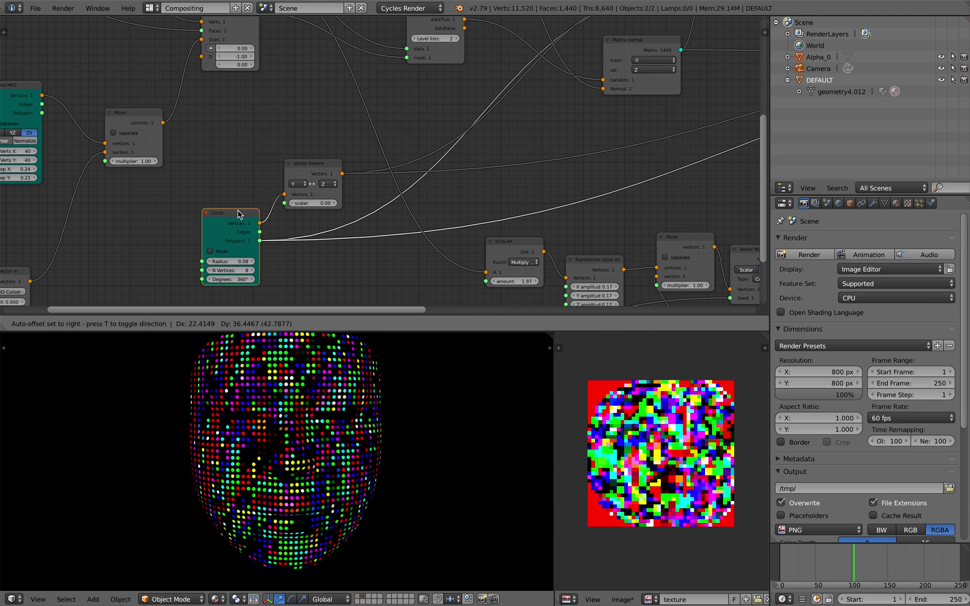
# Step: Raise the Vector Rewire and Circle nodes slightly, widen the gap between them, and examine the Y–Z axis swap
pyautogui.moveTo(312, 168); pyautogui.dragTo(312, 152)
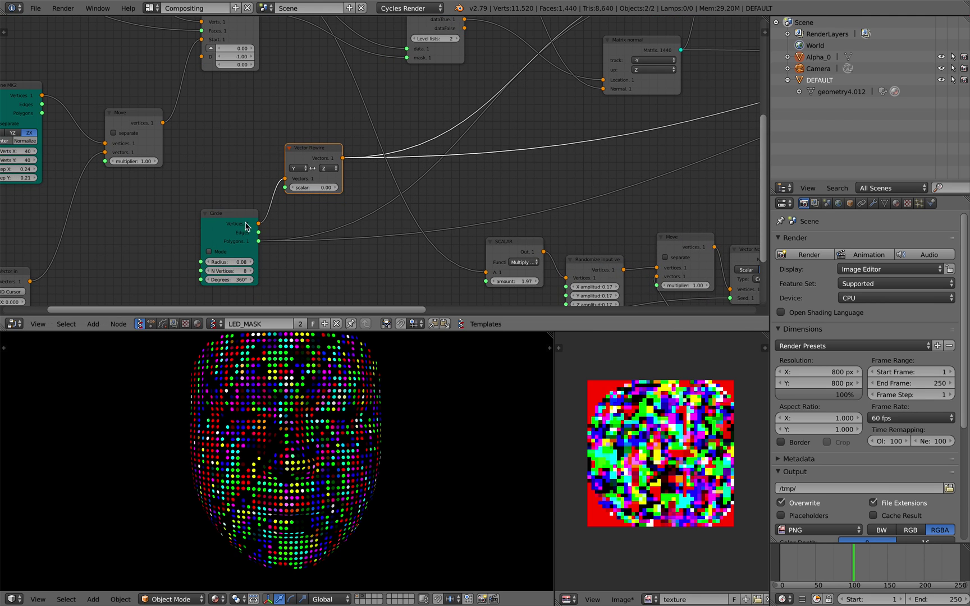
pyautogui.moveTo(221, 237); pyautogui.dragTo(225, 238)
pyautogui.moveTo(288, 209); pyautogui.dragTo(259, 241, button='middle')
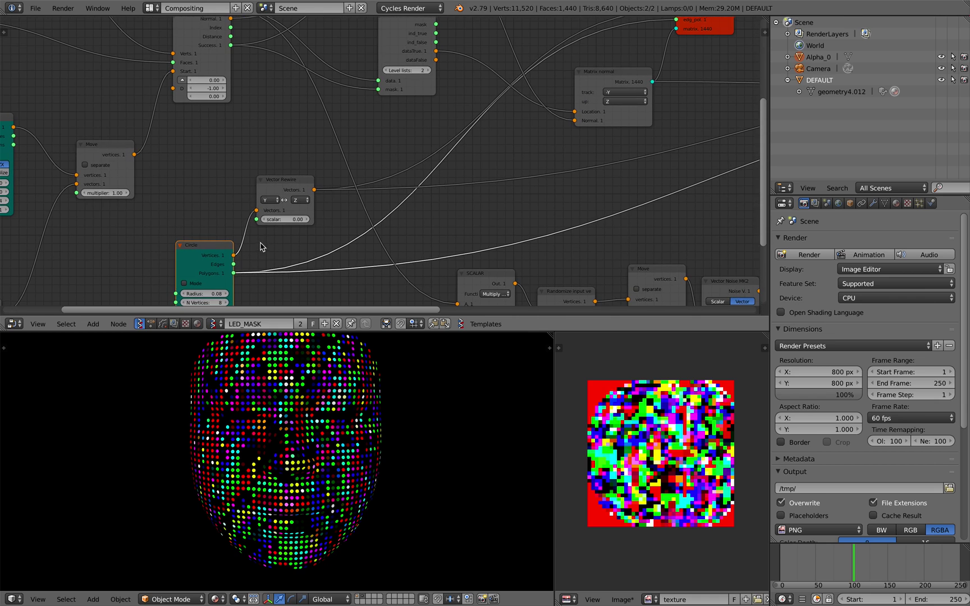
pyautogui.moveTo(278, 188); pyautogui.dragTo(282, 175)
pyautogui.moveTo(215, 243); pyautogui.dragTo(208, 231)
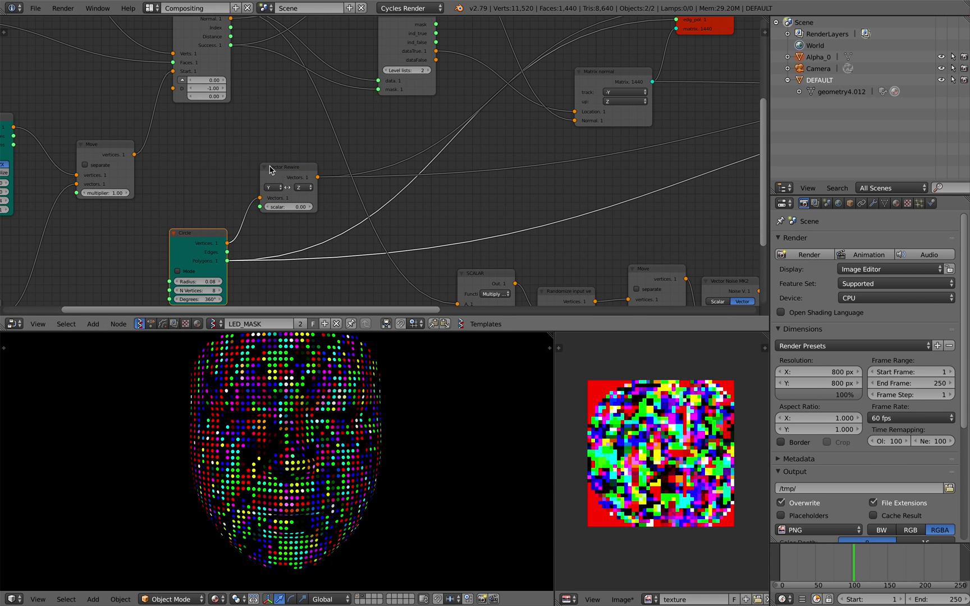
pyautogui.scroll(1, 287, 176)
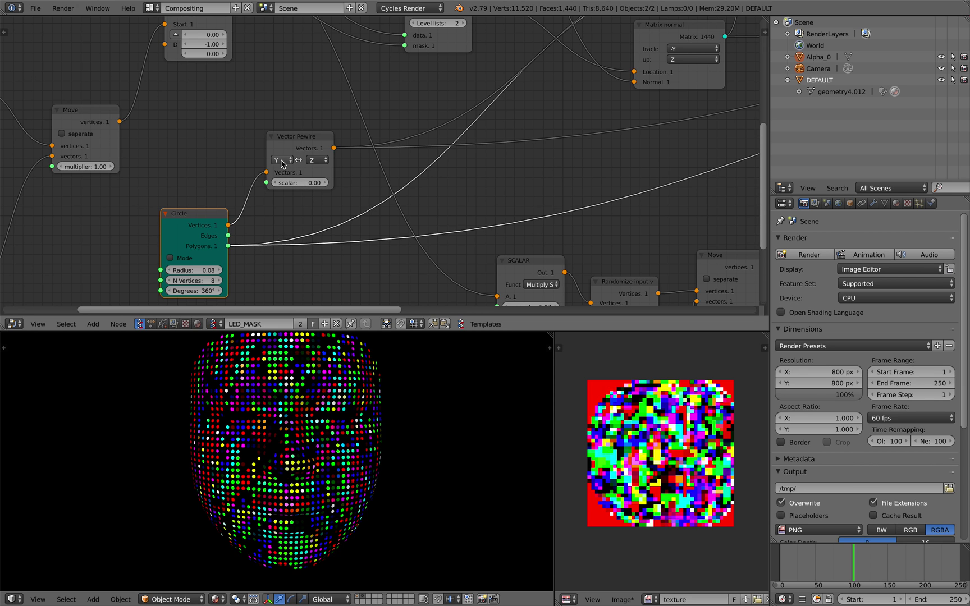
# Step: Trace the vertices, polygons and matrix links from Vector Rewire, Circle and Matrix normal to the Viewer BMesh node
pyautogui.scroll(-1, 310, 164)
pyautogui.moveTo(478, 187); pyautogui.dragTo(356, 244, button='middle')
pyautogui.moveTo(400, 195); pyautogui.dragTo(385, 216, button='middle')
pyautogui.moveTo(458, 113); pyautogui.dragTo(422, 65, button='middle')
pyautogui.scroll(-1, 402, 185)
pyautogui.moveTo(397, 184); pyautogui.dragTo(389, 135, button='middle')
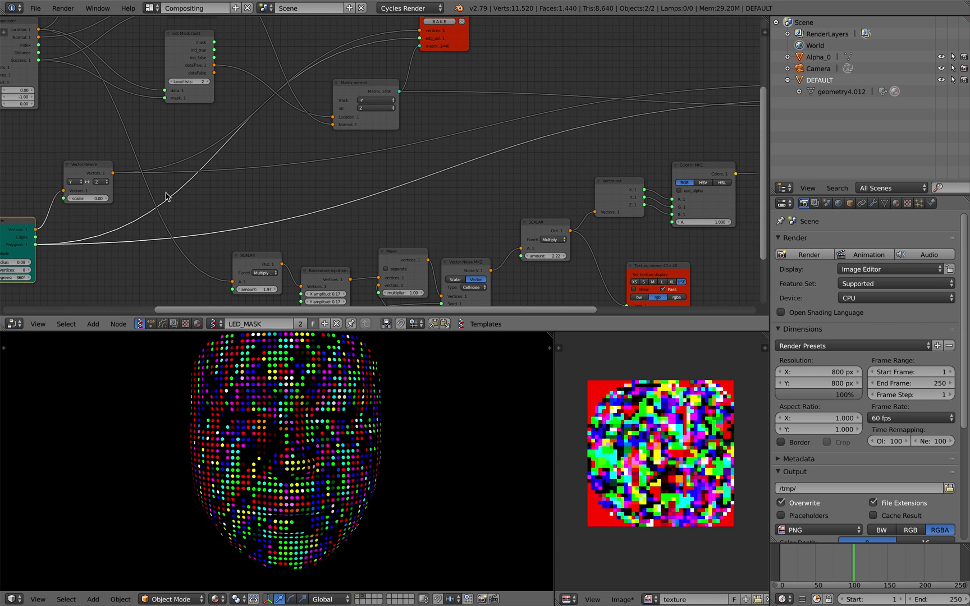
pyautogui.moveTo(364, 181); pyautogui.dragTo(173, 227, button='middle')
pyautogui.moveTo(437, 157); pyautogui.dragTo(321, 186, button='middle')
# Step: Move the Viewer BMesh node higher, away from its incoming links, and inspect the generated dot mask at an angle
pyautogui.scroll(2, 306, 195)
pyautogui.scroll(1, 321, 188)
pyautogui.moveTo(465, 108); pyautogui.dragTo(483, 102)
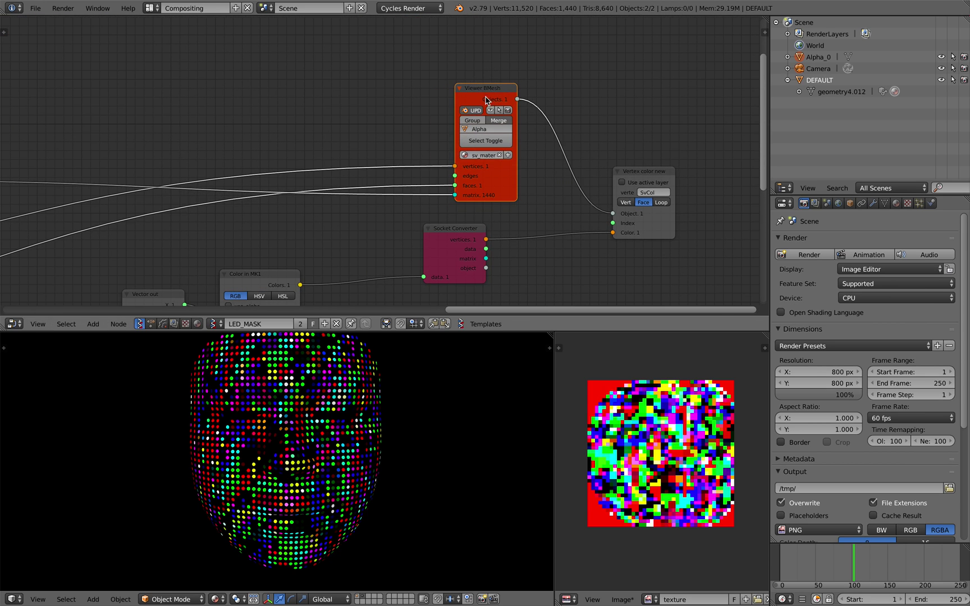
pyautogui.scroll(1, 483, 103)
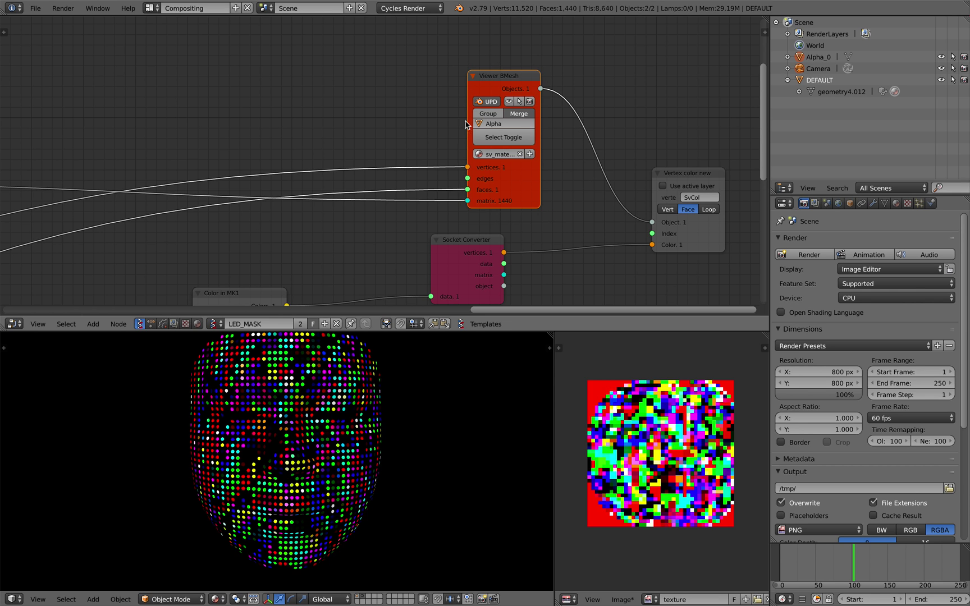
pyautogui.moveTo(519, 77); pyautogui.dragTo(529, 68)
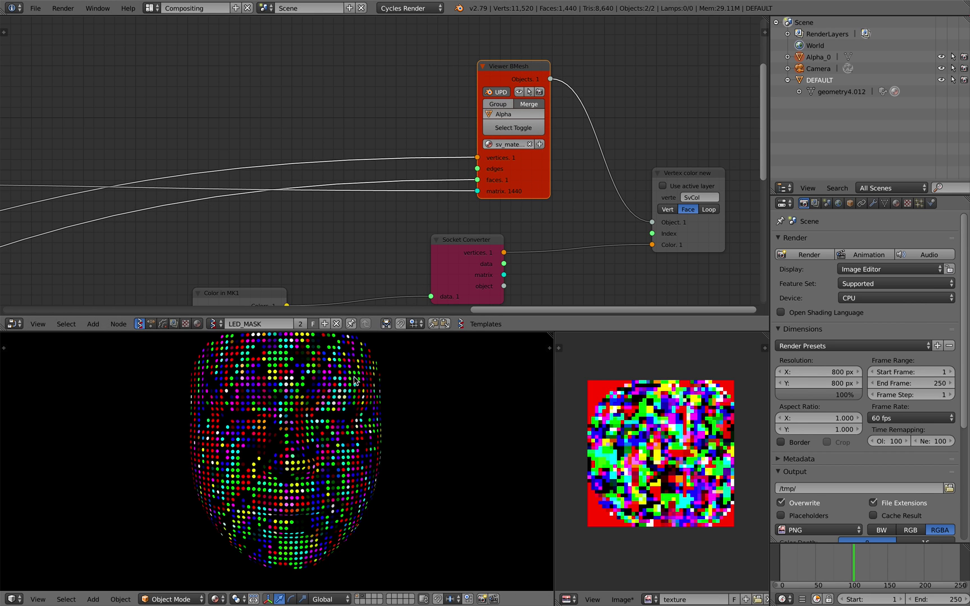
pyautogui.moveTo(374, 454); pyautogui.dragTo(337, 418, button='middle')
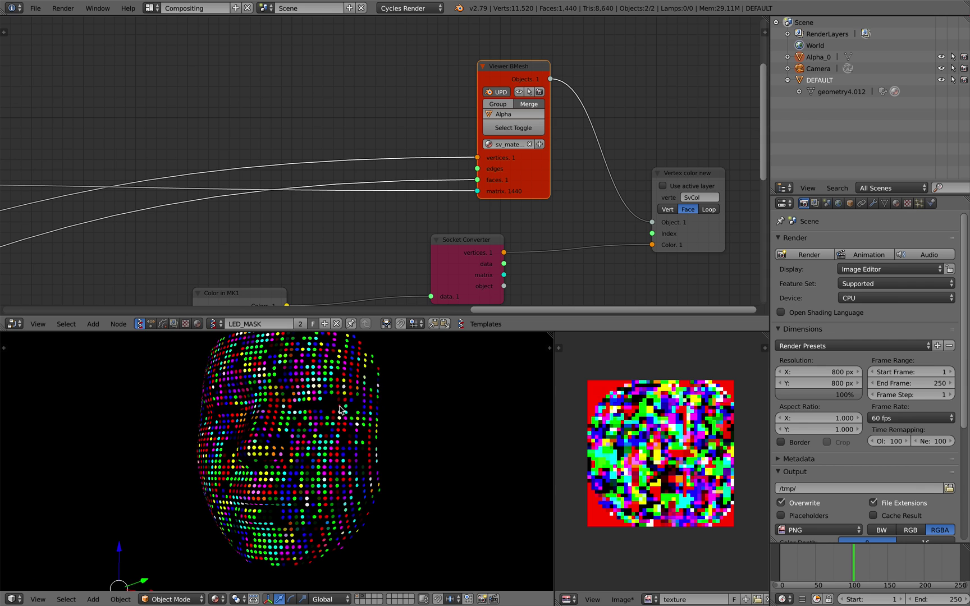
# Step: Move the Vertex color new node slightly higher beside the Viewer BMesh node
pyautogui.moveTo(561, 189); pyautogui.dragTo(542, 151, button='middle')
pyautogui.moveTo(661, 139); pyautogui.dragTo(646, 142)
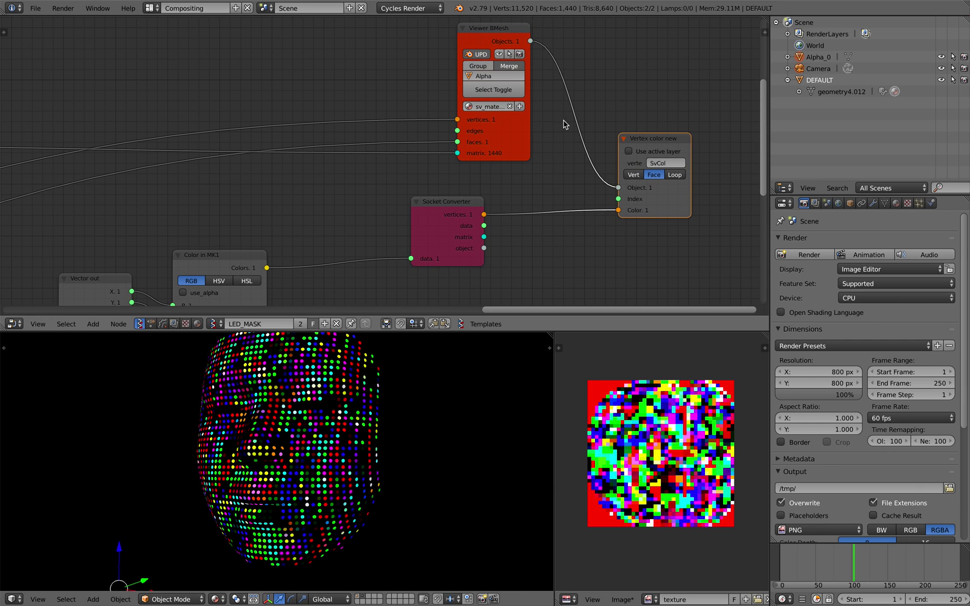
pyautogui.moveTo(638, 143); pyautogui.dragTo(651, 127)
pyautogui.scroll(-1, 465, 220)
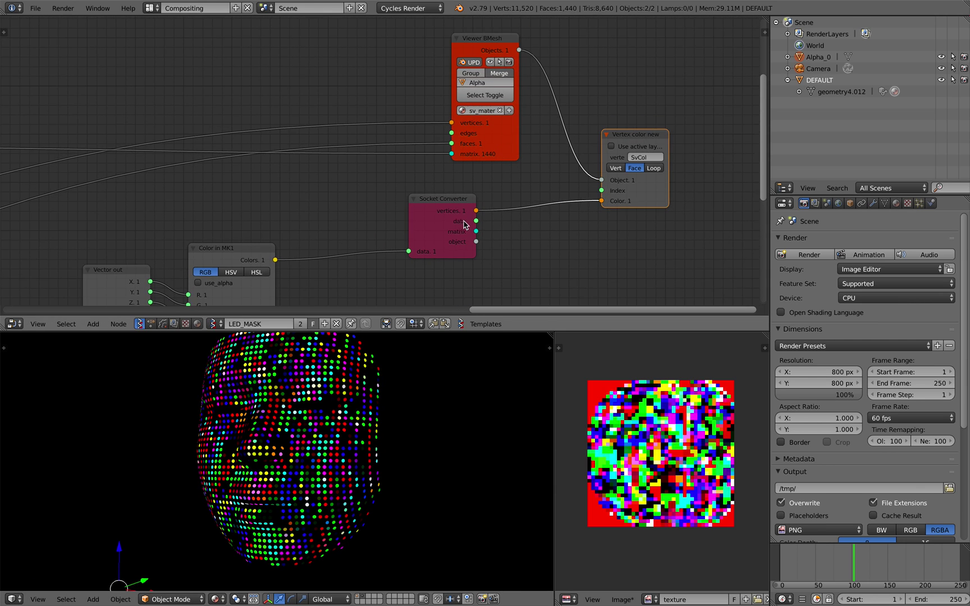
# Step: Collapse the Socket Converter node and place it closer to the Vertex color new node
pyautogui.moveTo(464, 221); pyautogui.dragTo(476, 182, button='middle')
pyautogui.moveTo(458, 174); pyautogui.dragTo(496, 178)
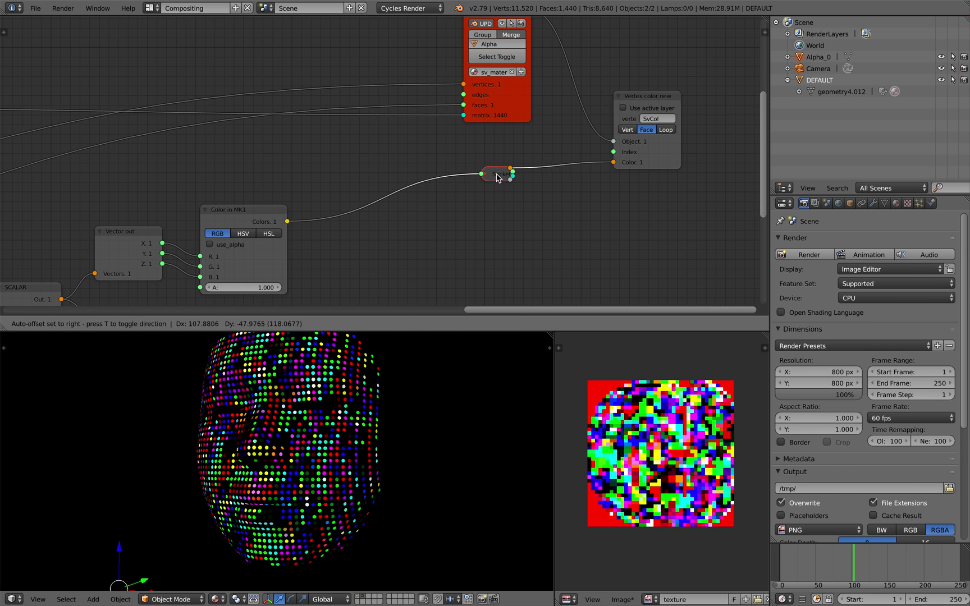
pyautogui.moveTo(452, 180); pyautogui.dragTo(485, 163, button='middle')
# Step: Move the Color in MK1 and Vector out nodes up toward the collapsed Socket Converter
pyautogui.moveTo(284, 192); pyautogui.dragTo(440, 165)
pyautogui.scroll(-1, 382, 186)
pyautogui.moveTo(382, 186); pyautogui.dragTo(468, 171, button='middle')
pyautogui.moveTo(312, 196); pyautogui.dragTo(432, 167)
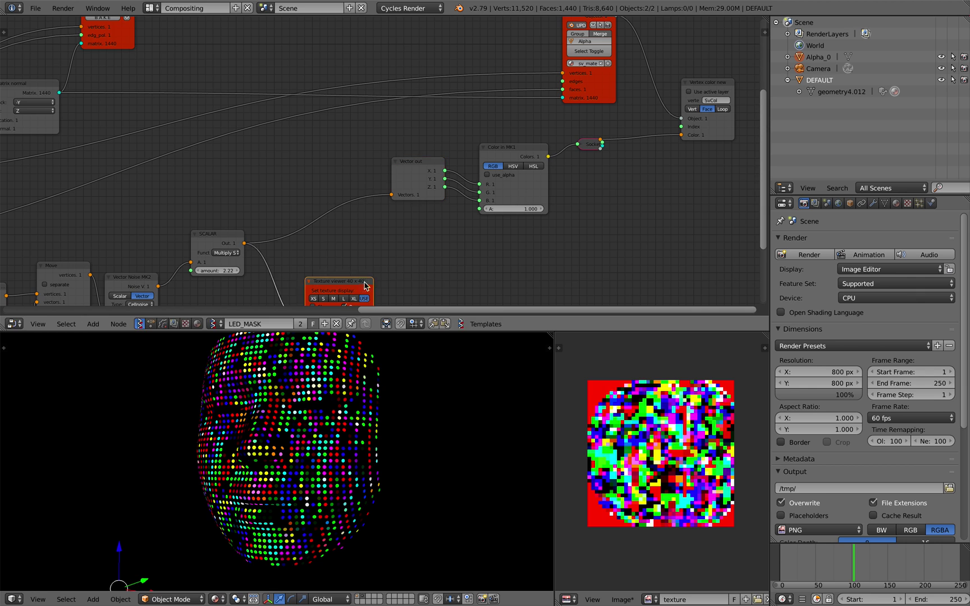
# Step: Place the Texture viewer node below Color in MK1 and move the 2.22 SCALAR node closer to Vector out
pyautogui.moveTo(364, 282); pyautogui.dragTo(515, 254)
pyautogui.moveTo(390, 243); pyautogui.dragTo(488, 184, button='middle')
pyautogui.moveTo(326, 174); pyautogui.dragTo(423, 165)
pyautogui.scroll(-1, 278, 213)
pyautogui.moveTo(275, 212); pyautogui.dragTo(399, 169, button='middle')
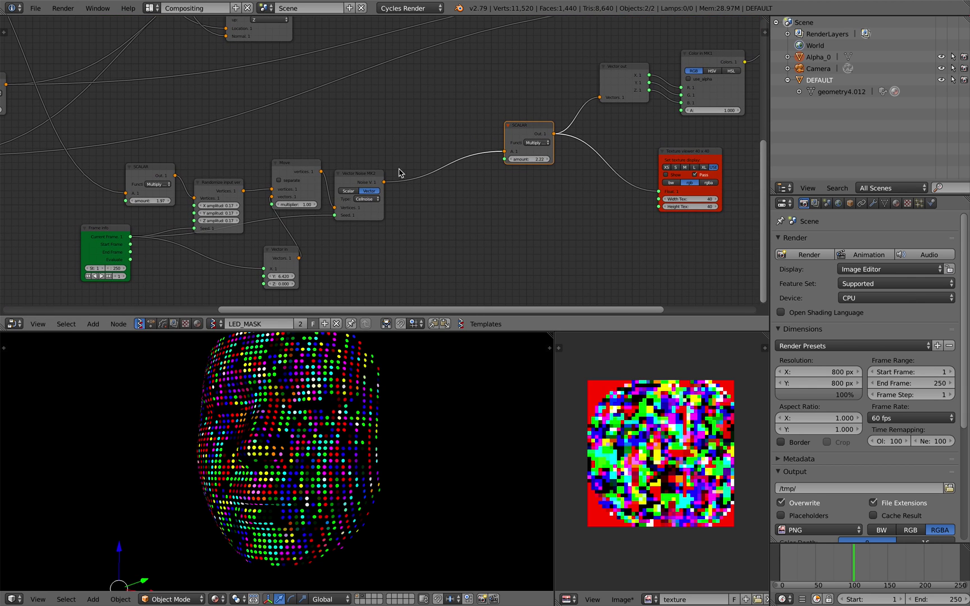
# Step: Move the Vector Noise MK2, Move and Vector in nodes closer to the 2.22 SCALAR node
pyautogui.moveTo(365, 172); pyautogui.dragTo(437, 164)
pyautogui.moveTo(302, 172); pyautogui.dragTo(360, 158)
pyautogui.moveTo(282, 248); pyautogui.dragTo(340, 241)
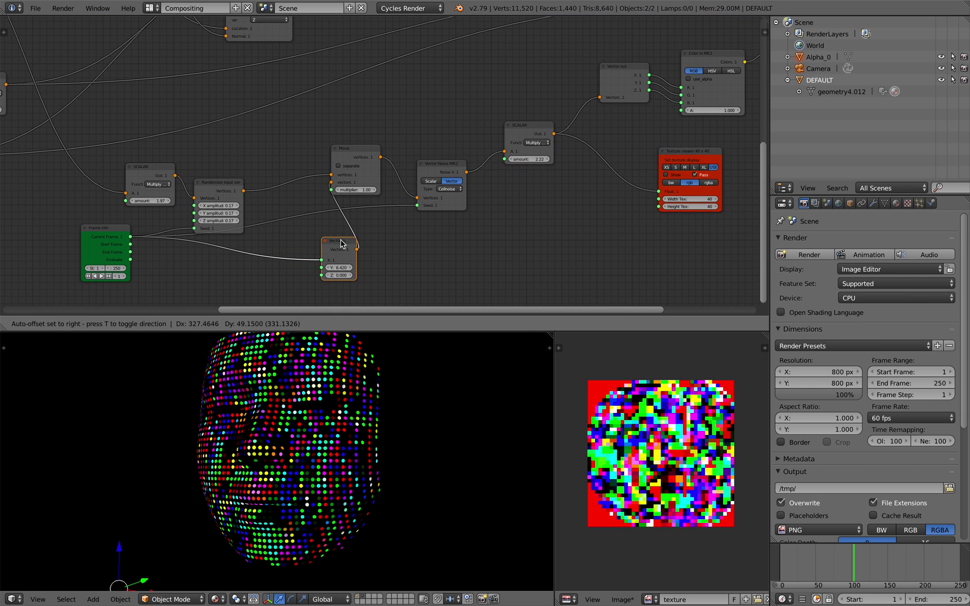
# Step: Bring the Randomize input, 1.97 SCALAR and Frame info nodes closer to the Move node, and lower Vector in slightly
pyautogui.moveTo(214, 183); pyautogui.dragTo(251, 193)
pyautogui.moveTo(158, 174); pyautogui.dragTo(188, 176)
pyautogui.moveTo(106, 242); pyautogui.dragTo(153, 284)
pyautogui.moveTo(328, 239); pyautogui.dragTo(316, 259)
pyautogui.moveTo(304, 245); pyautogui.dragTo(311, 205, button='middle')
# Step: Nudge the Raycaster aside and connect the lower List Mask (out) node's dataTrue output to the 1.97 SCALAR node's A input
pyautogui.moveTo(193, 189); pyautogui.dragTo(385, 308, button='middle')
pyautogui.scroll(-4, 300, 227)
pyautogui.scroll(1, 303, 227)
pyautogui.moveTo(312, 162); pyautogui.dragTo(303, 145, button='middle')
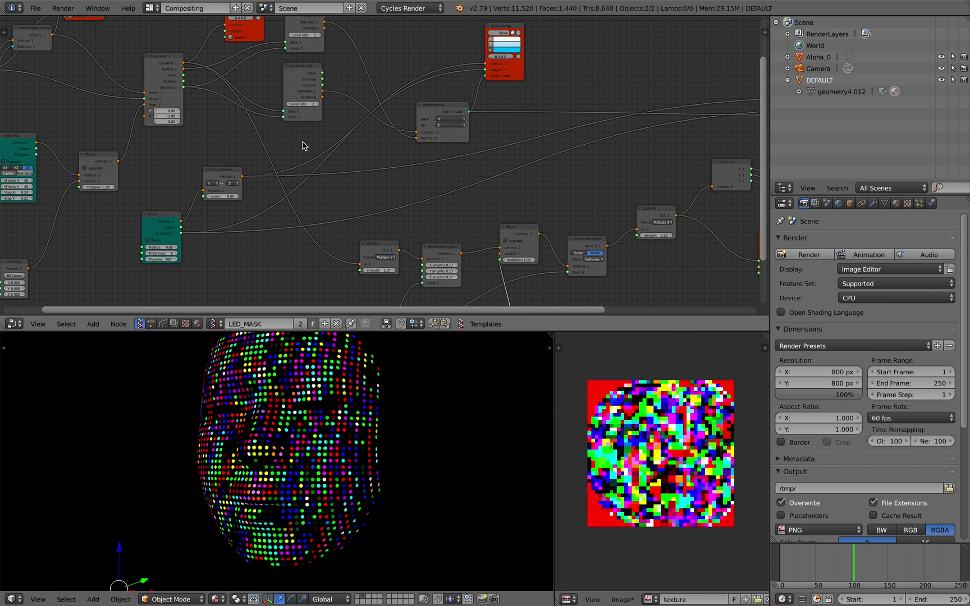
pyautogui.moveTo(183, 58); pyautogui.dragTo(174, 56)
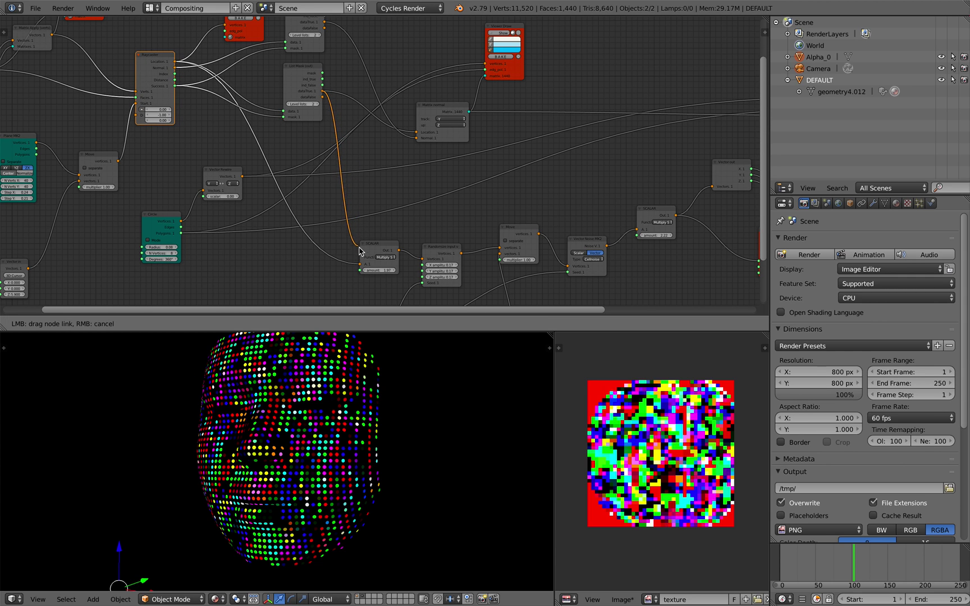
pyautogui.moveTo(362, 267); pyautogui.dragTo(364, 268)
pyautogui.moveTo(306, 418); pyautogui.dragTo(360, 409, button='middle')
pyautogui.scroll(-1, 359, 409)
# Step: Save the project as a new Blender file on the Desktop, incrementing the version number of face_LED_demo_002.blend by one
pyautogui.click(34, 9)
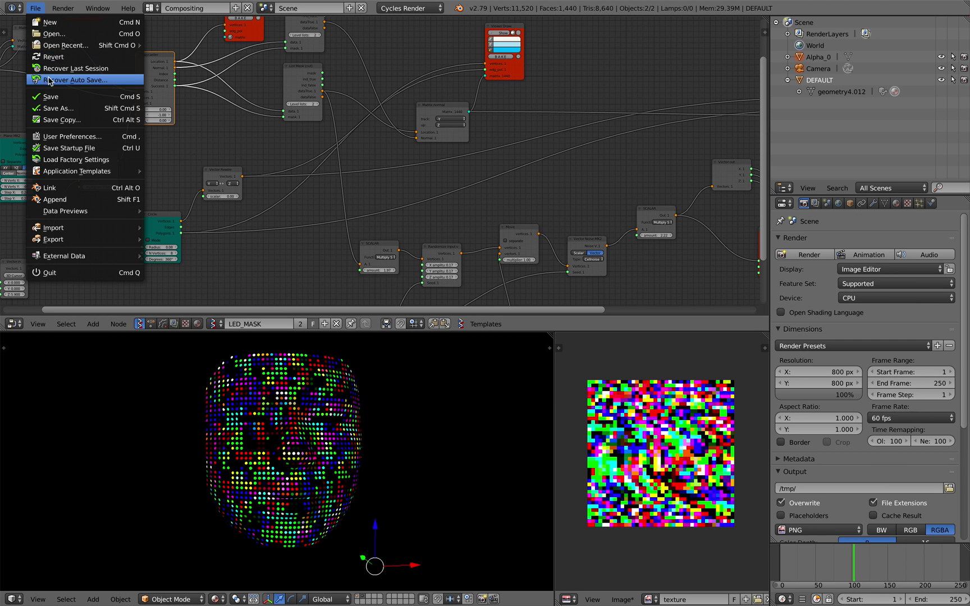
pyautogui.click(33, 9)
pyautogui.click(64, 109)
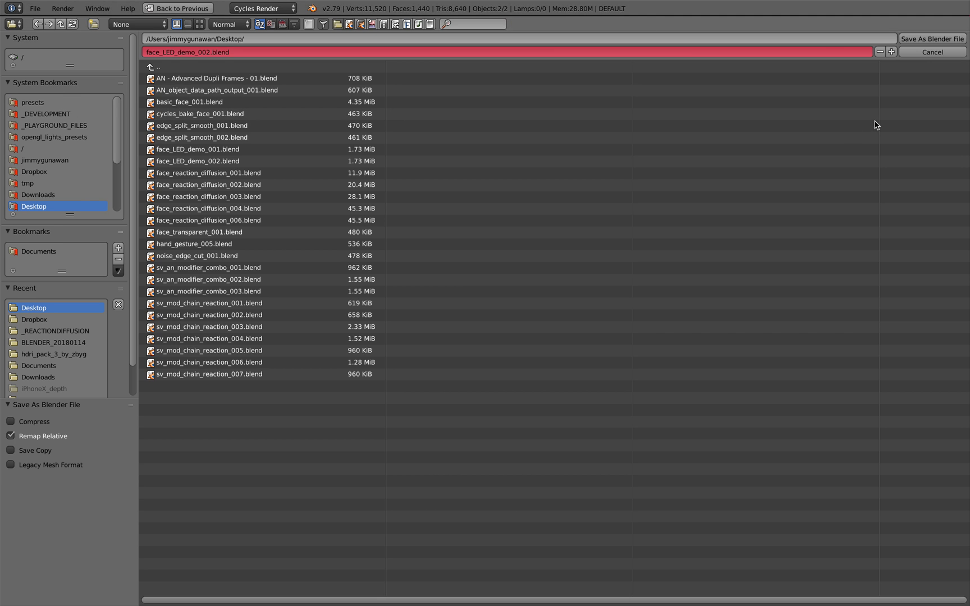
pyautogui.click(892, 52)
pyautogui.click(932, 39)
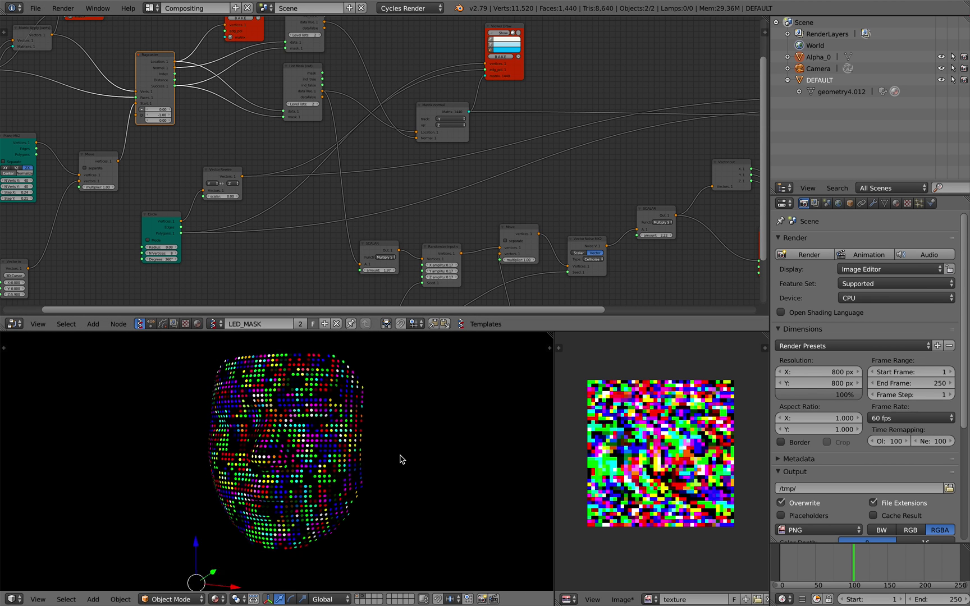
# Step: Check the recoloured mask from the front and set the multiply amount of the SCALAR node before Randomize input to 1.25
pyautogui.moveTo(500, 200); pyautogui.dragTo(368, 63, button='middle')
pyautogui.scroll(-1, 450, 144)
pyautogui.scroll(2, 451, 148)
pyautogui.moveTo(400, 385)
pyautogui.mouseDown(button='middle')
pyautogui.moveTo(456, 375)
pyautogui.moveTo(413, 395)
pyautogui.mouseUp(button='middle')
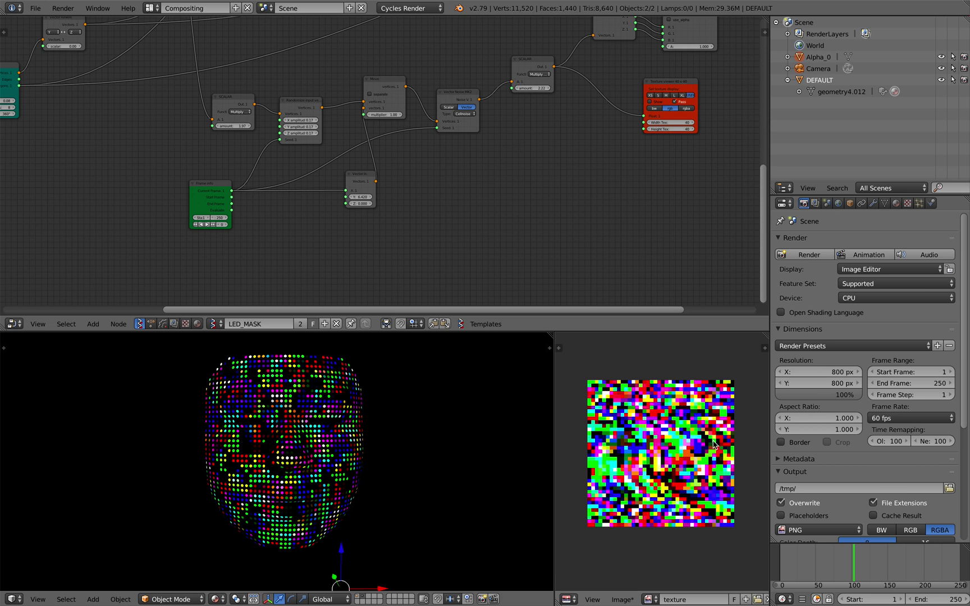
pyautogui.moveTo(409, 457)
pyautogui.mouseDown(button='middle')
pyautogui.moveTo(422, 465)
pyautogui.moveTo(414, 453)
pyautogui.mouseUp(button='middle')
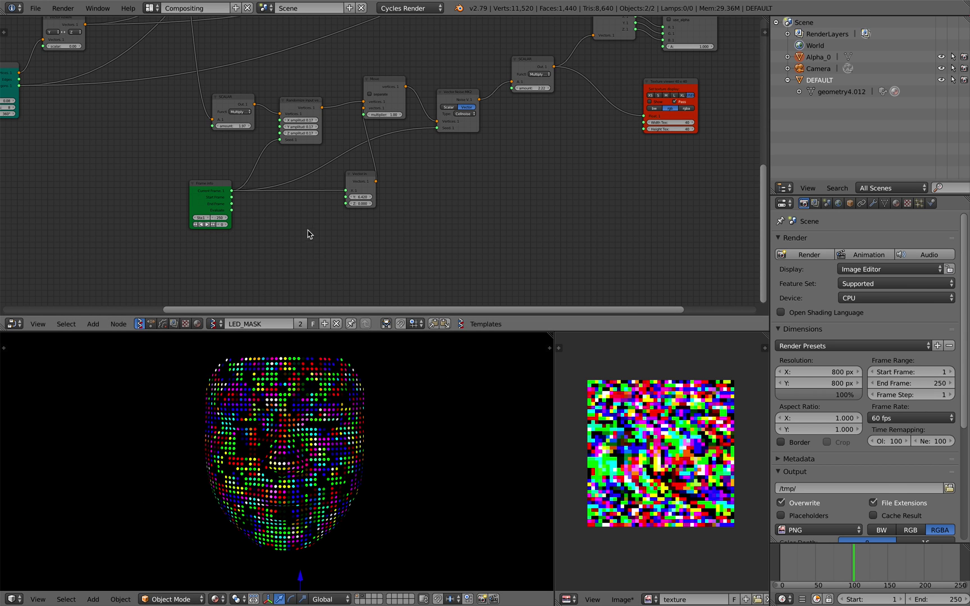
pyautogui.scroll(2, 278, 178)
pyautogui.moveTo(207, 125); pyautogui.dragTo(167, 125)
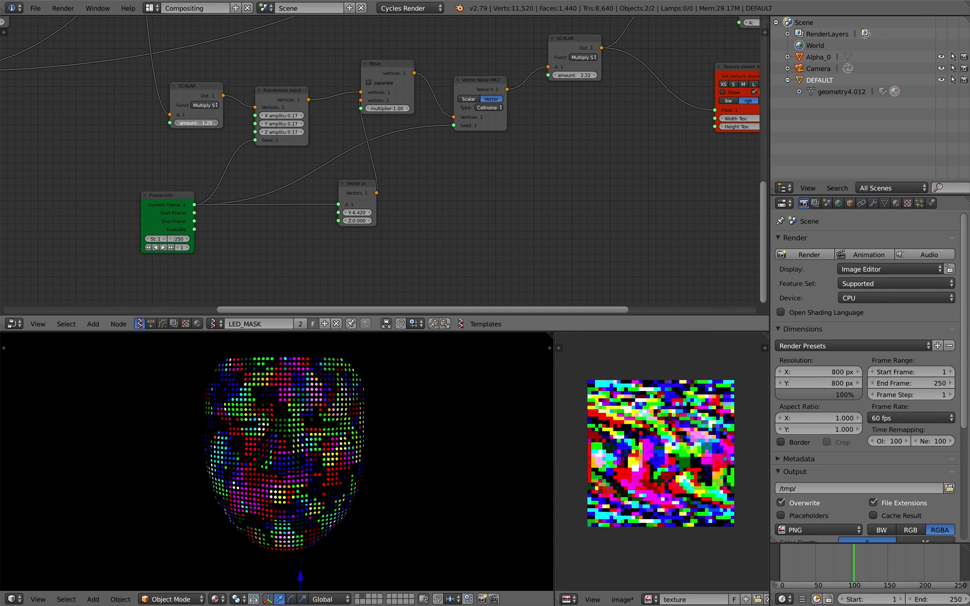
# Step: Set the amount of the SCALAR node before Randomize input to 0.77 and the Randomize input X amplitude to 0.00
pyautogui.moveTo(507, 470); pyautogui.dragTo(504, 485, button='middle')
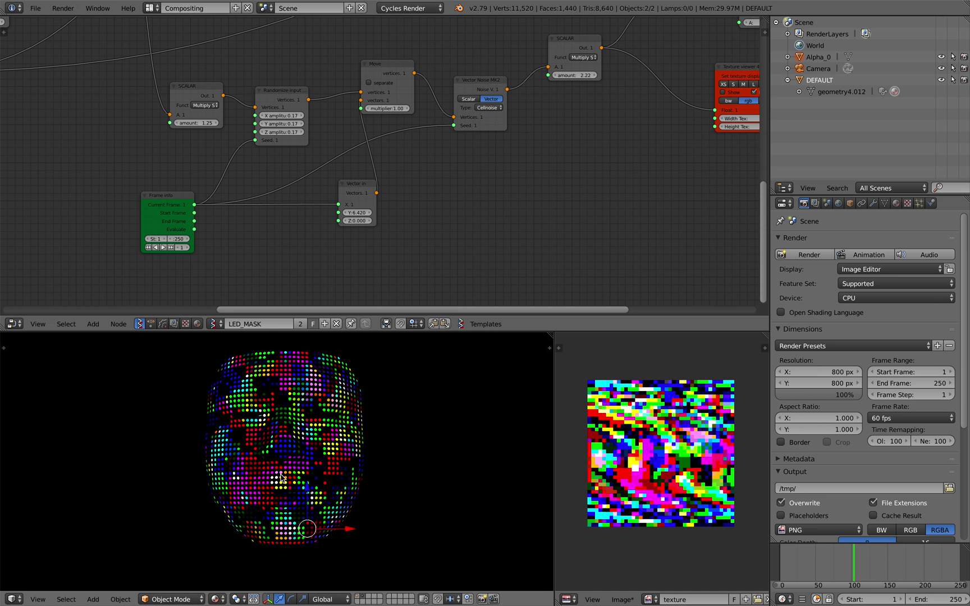
pyautogui.moveTo(282, 479); pyautogui.dragTo(287, 466, button='middle')
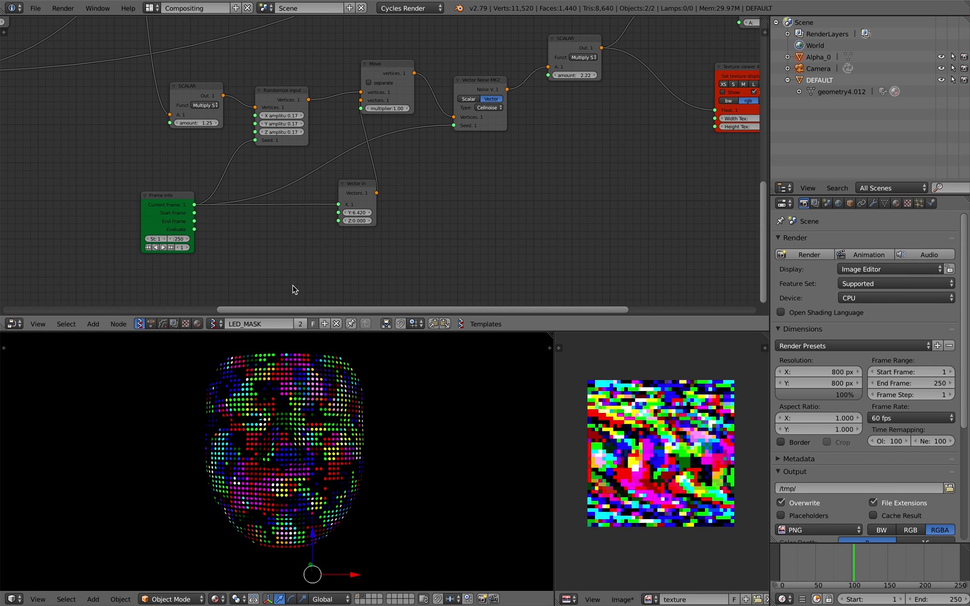
pyautogui.moveTo(210, 131); pyautogui.dragTo(185, 123)
pyautogui.moveTo(274, 118); pyautogui.dragTo(261, 119)
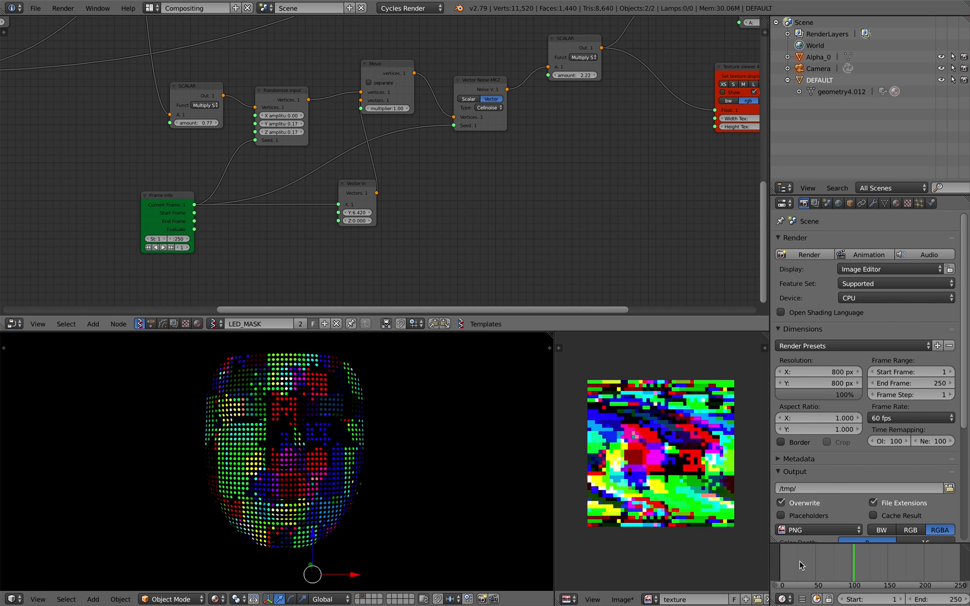
# Step: Preview the colour animation briefly and change the Vector Noise MK2 node's noise type to Newperlin
pyautogui.moveTo(800, 565); pyautogui.dragTo(818, 564)
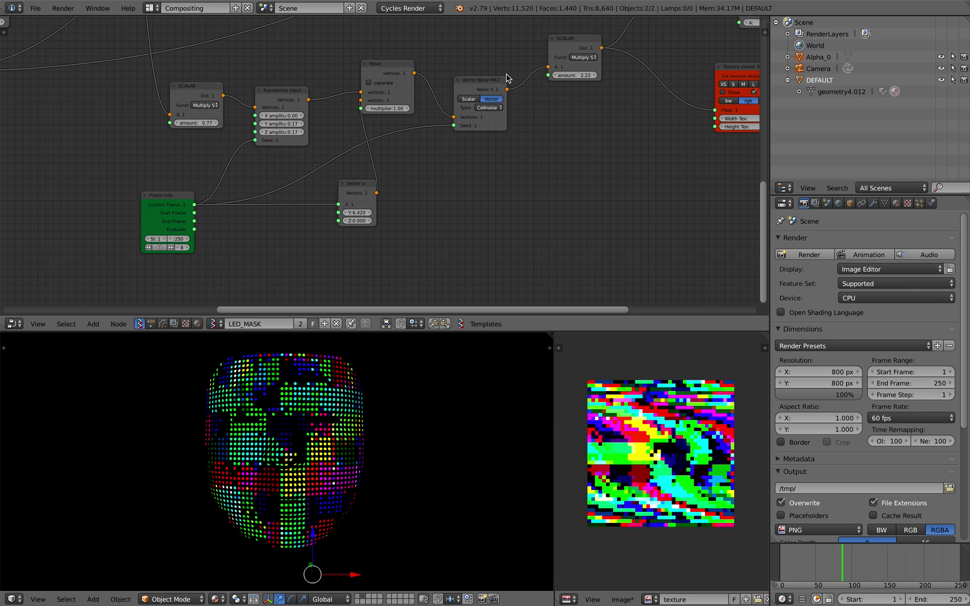
pyautogui.hotkey('alt', 'a')
pyautogui.moveTo(483, 119); pyautogui.dragTo(483, 153, button='middle')
pyautogui.scroll(2, 494, 149)
pyautogui.click(521, 138)
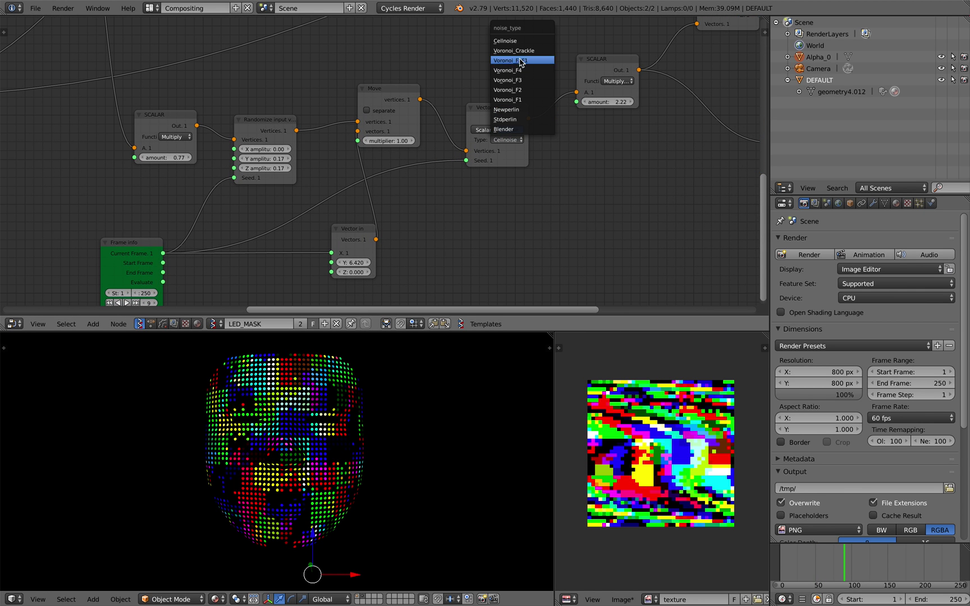
pyautogui.click(521, 115)
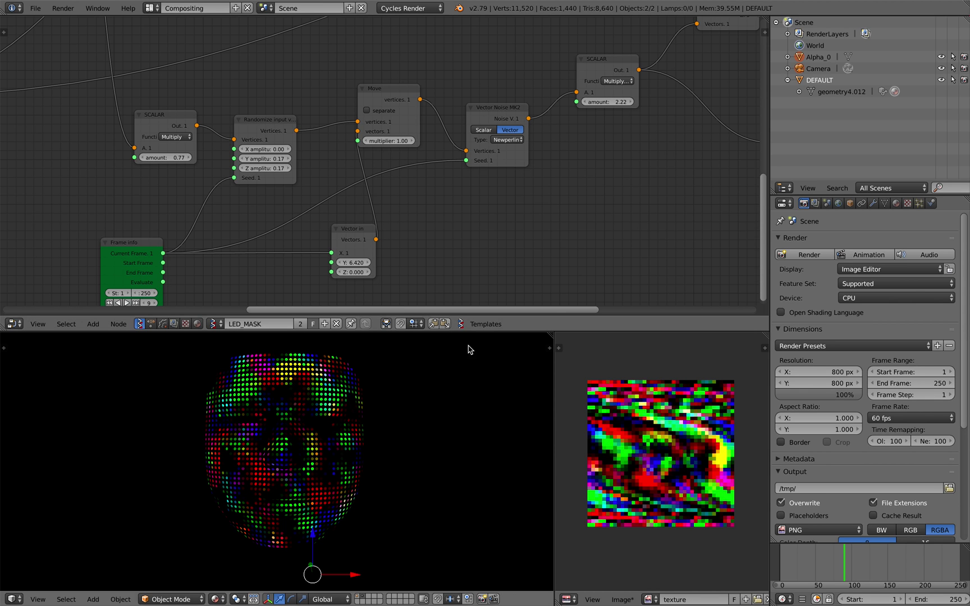
# Step: Scrub and play the timeline while orbiting the mask to check the animated Newperlin colours
pyautogui.moveTo(832, 569); pyautogui.dragTo(865, 565)
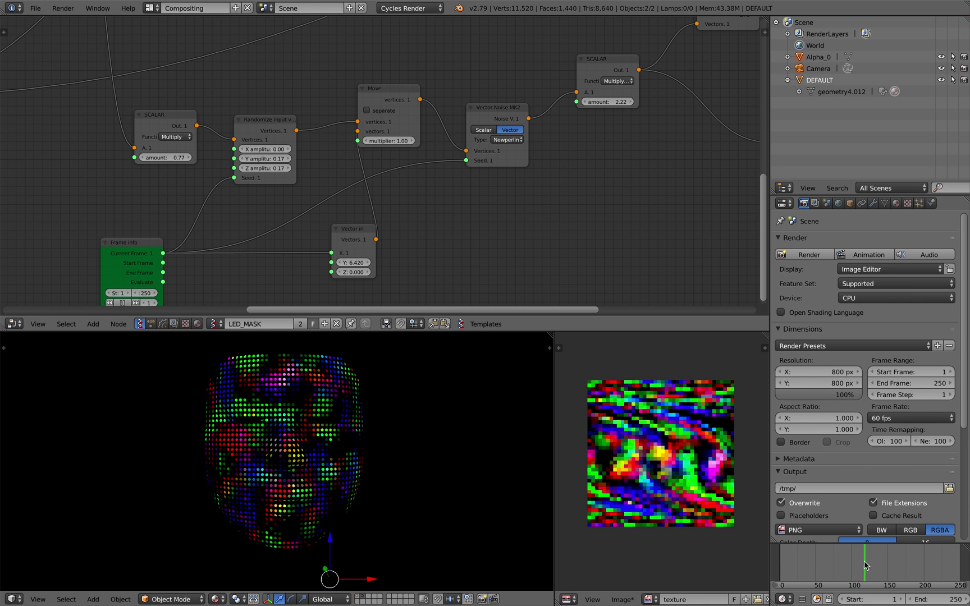
pyautogui.hotkey('alt', 'a')
pyautogui.moveTo(312, 425)
pyautogui.mouseDown(button='middle')
pyautogui.moveTo(233, 438)
pyautogui.moveTo(364, 444)
pyautogui.moveTo(329, 422)
pyautogui.mouseUp(button='middle')
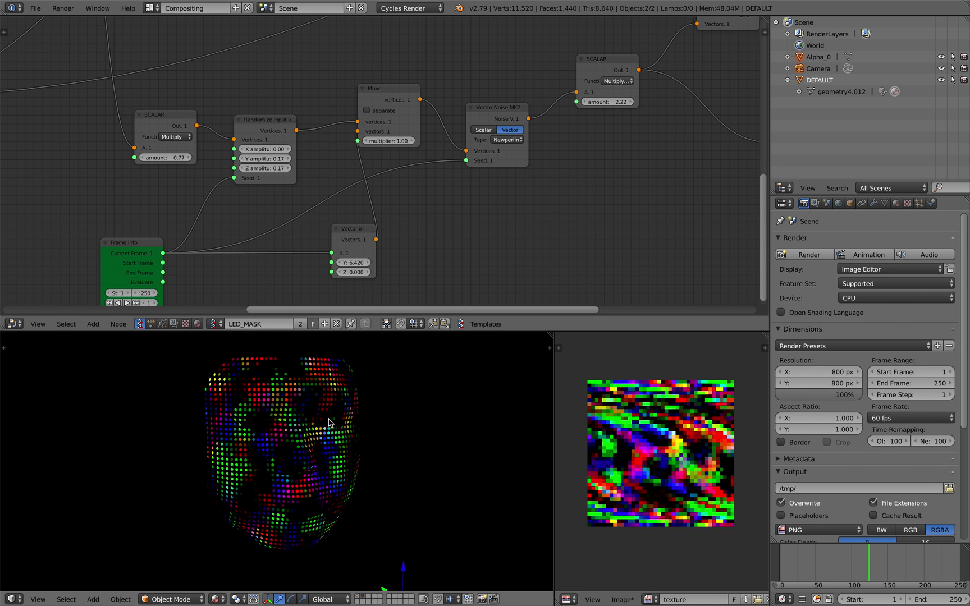
# Step: Move the Vector in node toward the Frame info node and shift the 2.22 SCALAR node closer to Vector Noise MK2
pyautogui.moveTo(278, 241); pyautogui.dragTo(268, 246, button='middle')
pyautogui.moveTo(350, 233); pyautogui.dragTo(301, 233)
pyautogui.moveTo(393, 160); pyautogui.dragTo(140, 266, button='middle')
pyautogui.moveTo(344, 178); pyautogui.dragTo(332, 174)
# Step: Widen the image editor beside the 3D view and move the Texture viewer node slightly up and toward the 2.22 SCALAR node
pyautogui.moveTo(387, 441); pyautogui.dragTo(357, 435, button='middle')
pyautogui.moveTo(591, 450); pyautogui.dragTo(578, 447, button='middle')
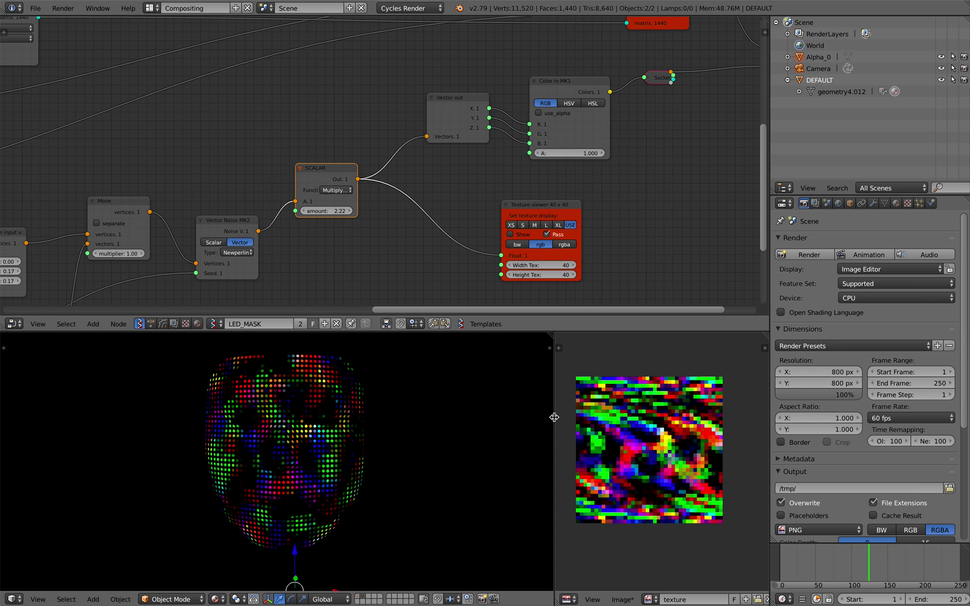
pyautogui.moveTo(554, 417); pyautogui.dragTo(468, 417)
pyautogui.moveTo(539, 210); pyautogui.dragTo(517, 228, button='middle')
pyautogui.moveTo(517, 228); pyautogui.dragTo(504, 214)
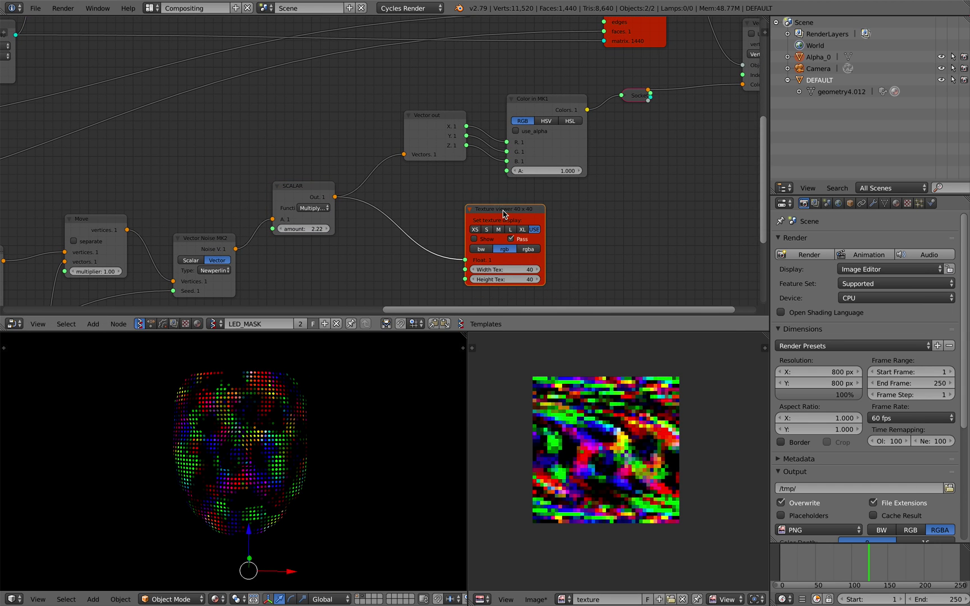
# Step: Follow the colour chain to its end and nudge the Vertex color new node slightly upward
pyautogui.moveTo(462, 202); pyautogui.dragTo(445, 211, button='middle')
pyautogui.moveTo(519, 111); pyautogui.dragTo(445, 135, button='middle')
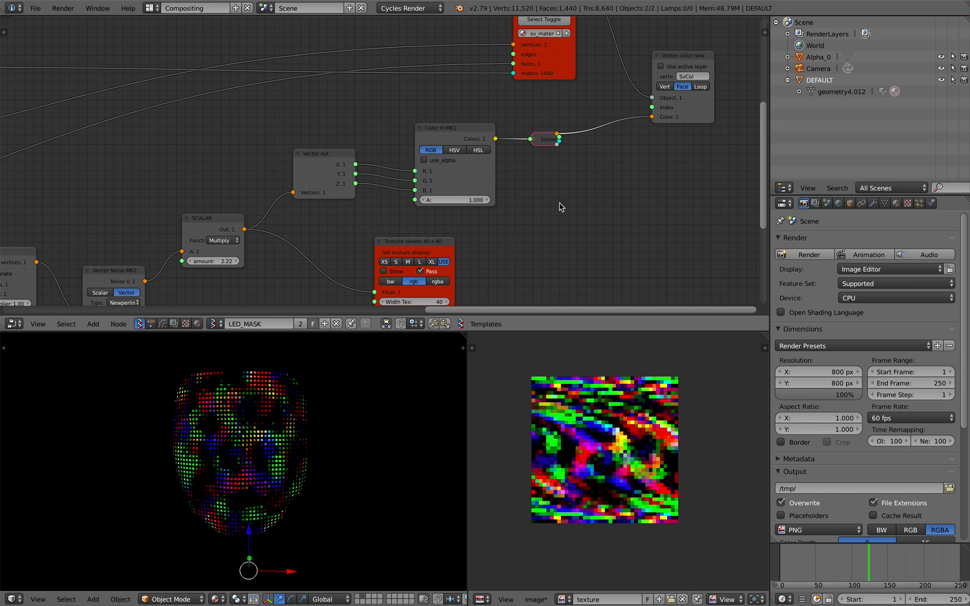
pyautogui.scroll(-1, 561, 208)
pyautogui.moveTo(578, 208); pyautogui.dragTo(524, 272, button='middle')
pyautogui.moveTo(611, 179); pyautogui.dragTo(608, 167)
# Step: Reduce the node editor's height to enlarge the mask and texture views, and fit more of the node tree in view
pyautogui.moveTo(285, 370); pyautogui.dragTo(241, 425, button='middle')
pyautogui.scroll(-2, 347, 208)
pyautogui.moveTo(347, 207); pyautogui.dragTo(393, 173, button='middle')
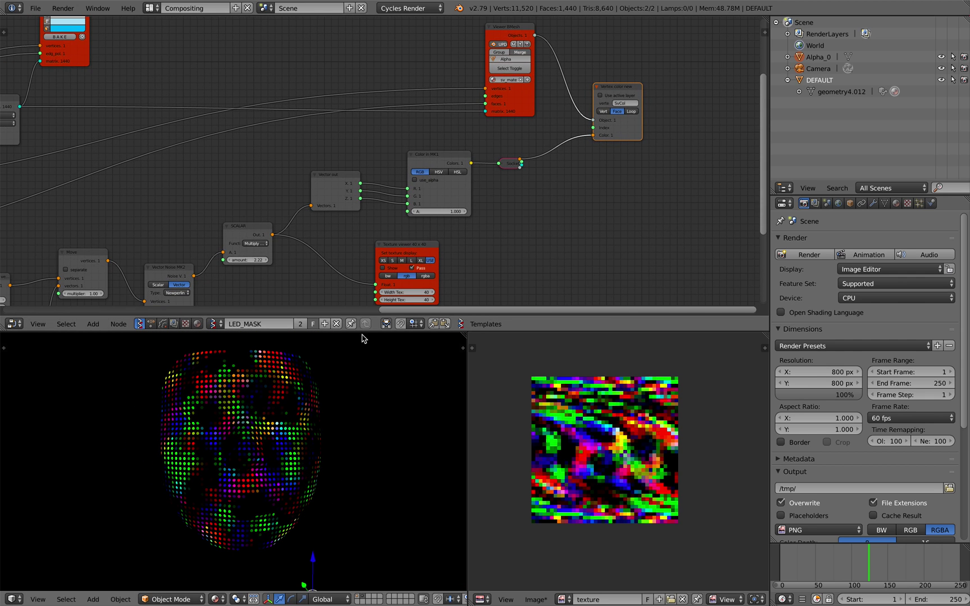
pyautogui.moveTo(367, 331); pyautogui.dragTo(367, 290)
pyautogui.moveTo(372, 407); pyautogui.dragTo(350, 425, button='middle')
pyautogui.moveTo(323, 129); pyautogui.dragTo(499, 141, button='middle')
pyautogui.scroll(-3, 331, 147)
pyautogui.scroll(-3, 483, 138)
pyautogui.moveTo(397, 136); pyautogui.dragTo(441, 124, button='middle')
# Step: Save the project as face_LED_demo_003.blend in the Desktop folder
pyautogui.click(36, 9)
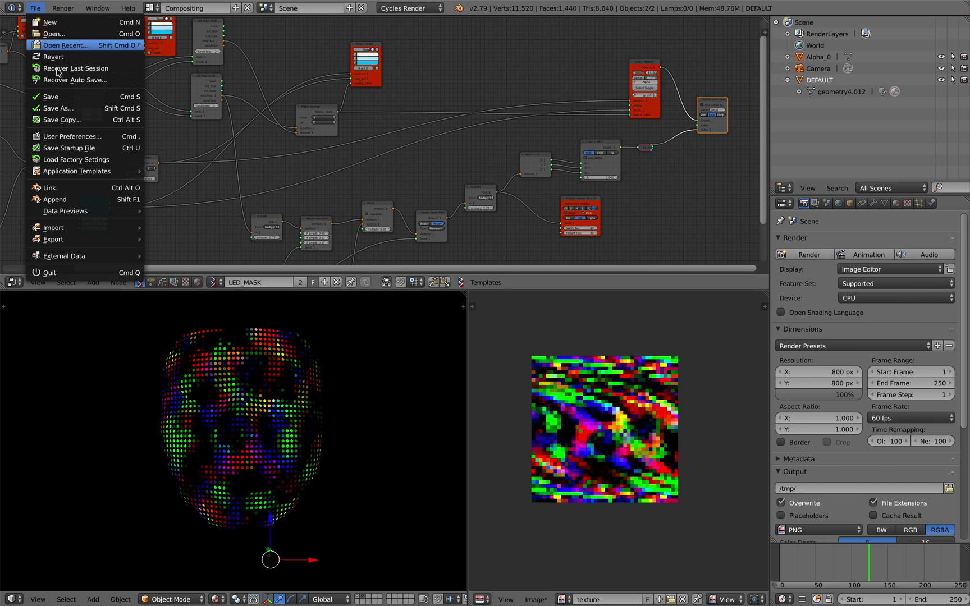
pyautogui.click(66, 99)
pyautogui.click(36, 9)
pyautogui.click(80, 108)
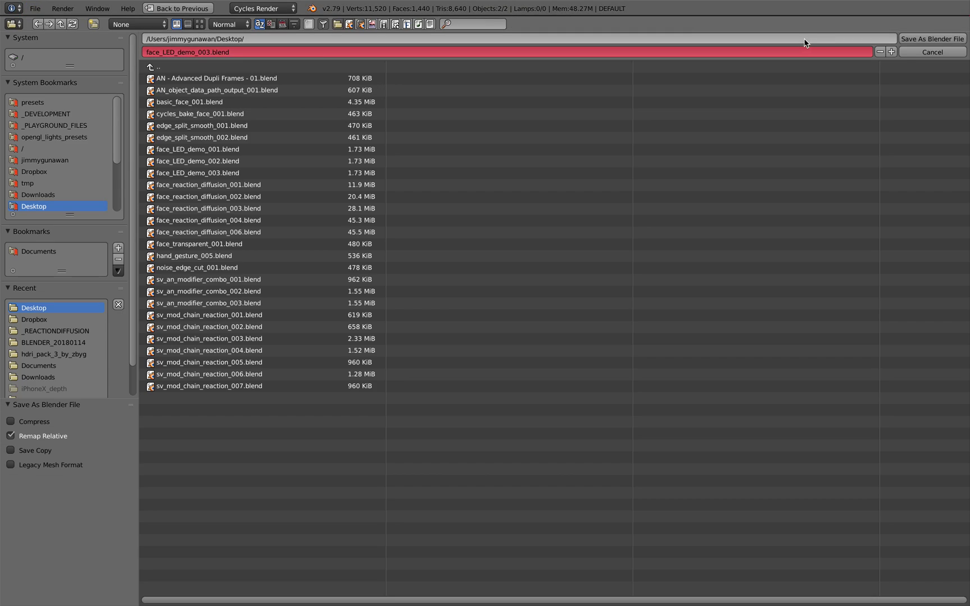
pyautogui.click(903, 40)
# Step: Examine the mask from an angle and the complete LED_MASK node tree as an overview
pyautogui.moveTo(316, 432); pyautogui.dragTo(343, 420, button='middle')
pyautogui.scroll(-2, 368, 148)
pyautogui.moveTo(364, 143); pyautogui.dragTo(340, 152, button='middle')
pyautogui.scroll(-5, 421, 134)
pyautogui.scroll(-1, 340, 152)
pyautogui.scroll(2, 399, 133)
pyautogui.moveTo(399, 133); pyautogui.dragTo(443, 132, button='middle')
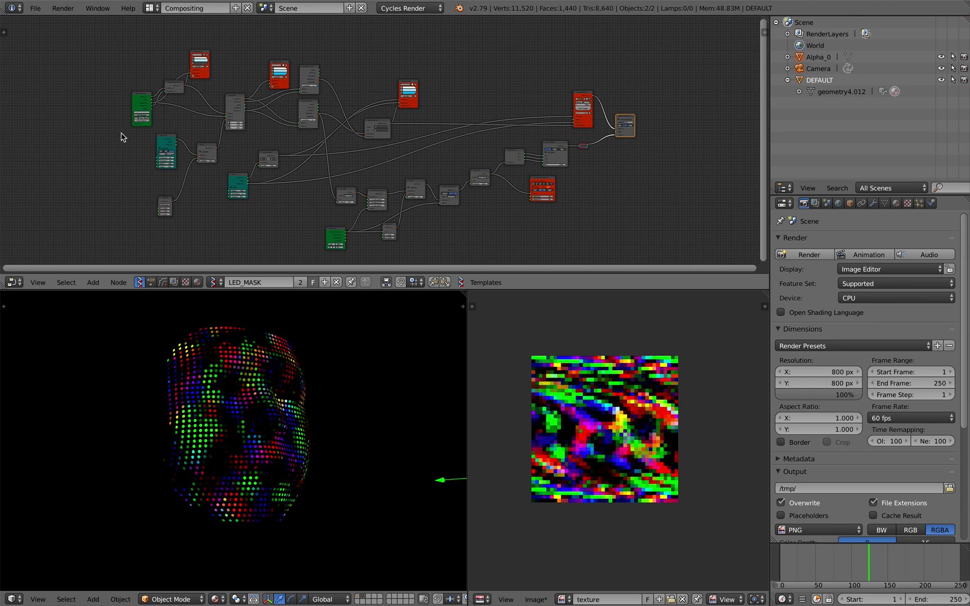
pyautogui.moveTo(538, 145); pyautogui.dragTo(557, 141, button='middle')
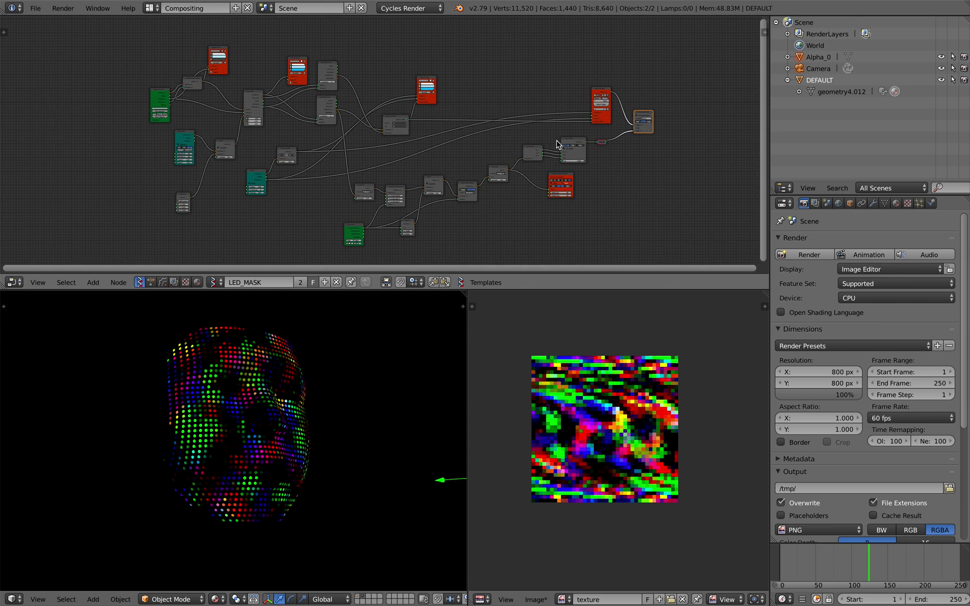
pyautogui.hscroll(-2, 491, 141)
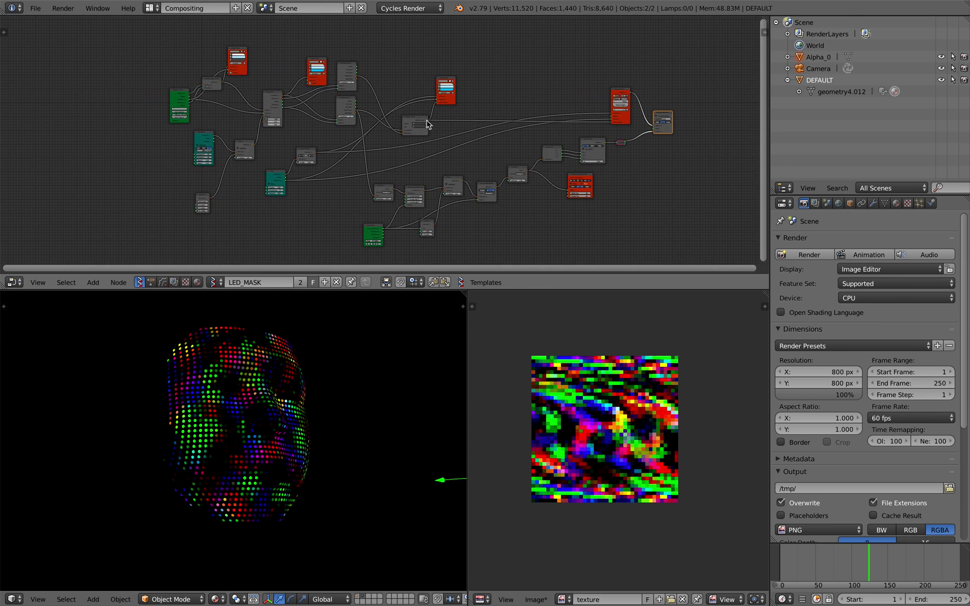
# Step: Collapse the DEFAULT object's hierarchy in the outliner and frame the mask more closely below the full node tree
pyautogui.click(787, 81)
pyautogui.hscroll(1, 652, 102)
pyautogui.scroll(1, 652, 102)
pyautogui.moveTo(385, 134); pyautogui.dragTo(378, 128, button='middle')
pyautogui.moveTo(331, 431); pyautogui.dragTo(294, 427, button='middle')
pyautogui.scroll(1, 295, 426)
pyautogui.moveTo(311, 214); pyautogui.dragTo(336, 199, button='middle')
pyautogui.moveTo(449, 397); pyautogui.dragTo(426, 389, button='middle')
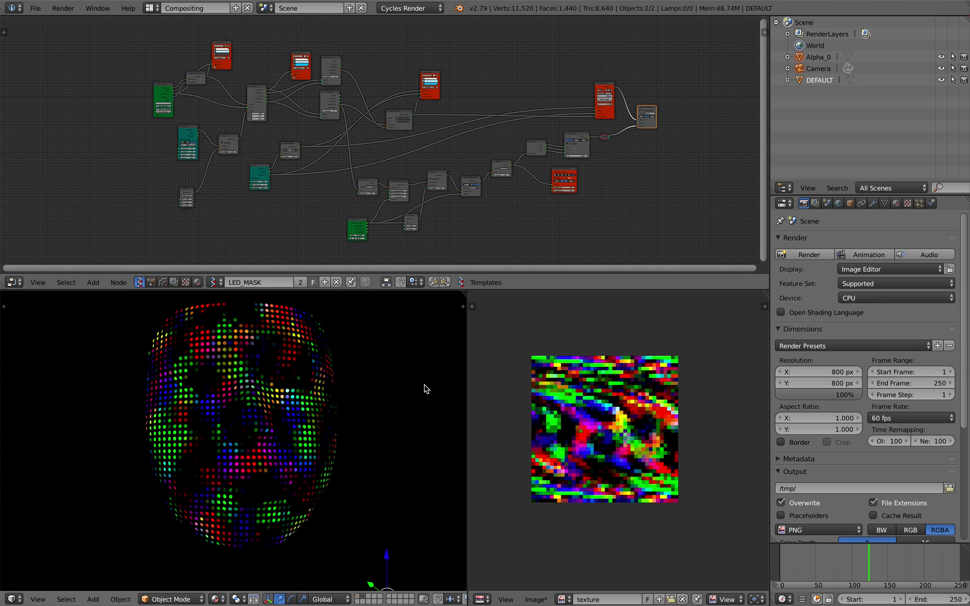
# Step: Review the animated LED mask and its noise texture from the front, and stop the playback
pyautogui.moveTo(425, 389); pyautogui.dragTo(381, 401, button='middle')
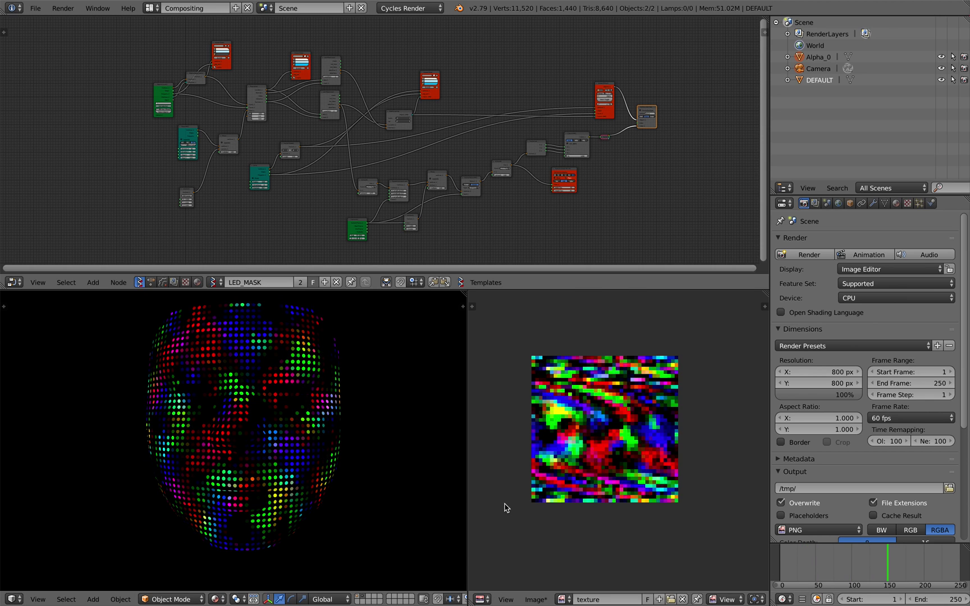
pyautogui.press('Escape')
pyautogui.moveTo(275, 449)
pyautogui.mouseDown(button='middle')
pyautogui.moveTo(359, 454)
pyautogui.moveTo(288, 429)
pyautogui.moveTo(291, 445)
pyautogui.mouseUp(button='middle')
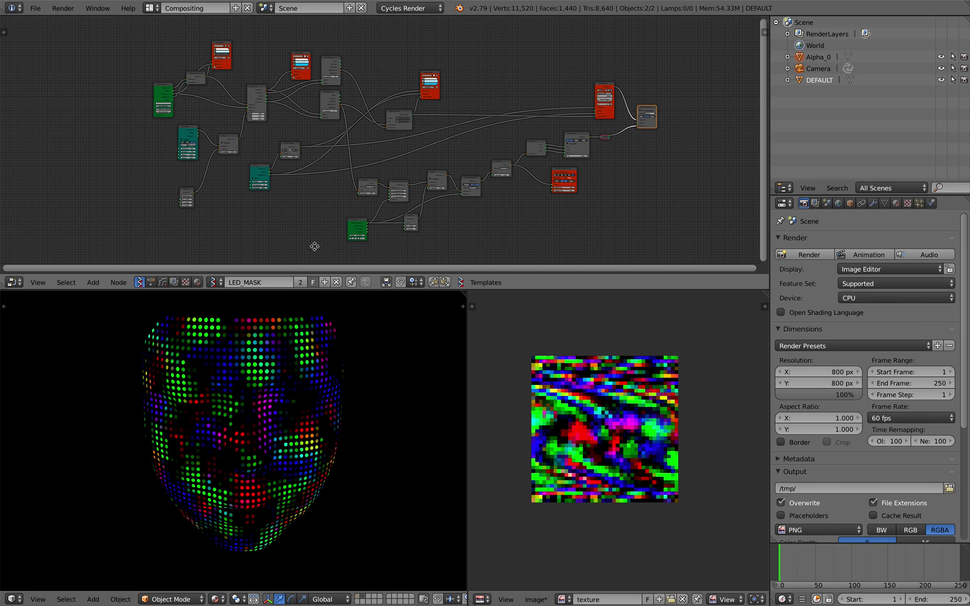
pyautogui.scroll(2, 312, 247)
pyautogui.moveTo(331, 298); pyautogui.dragTo(339, 364, button='middle')
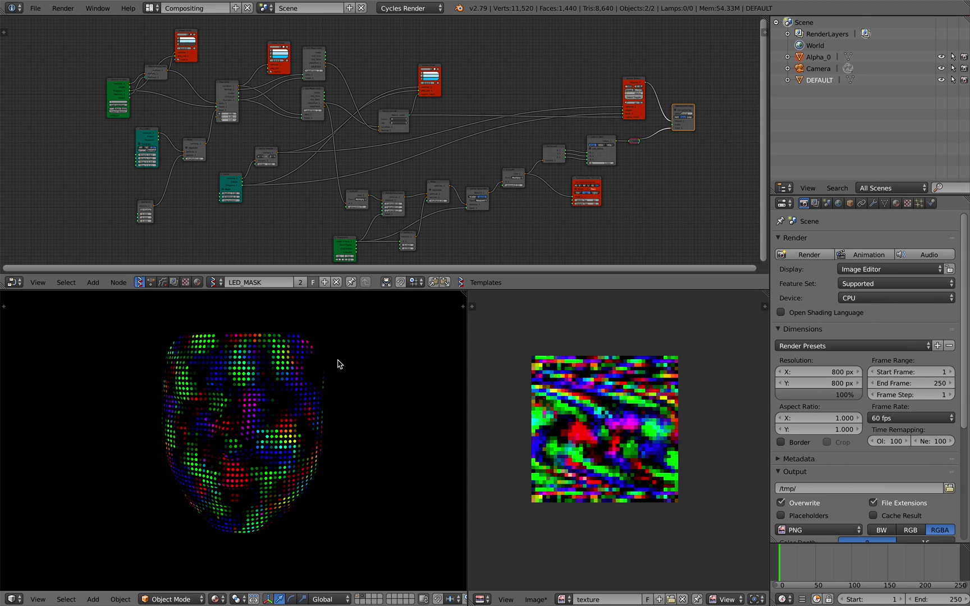